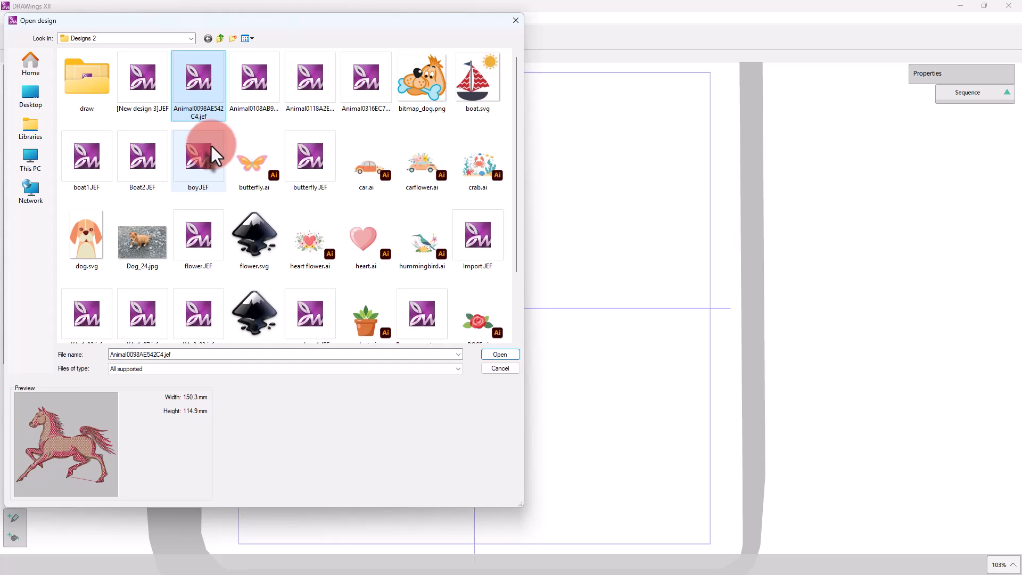
Preview several designs in the Designs 2 folder, including Boat2.JEF, Dog_24.jpg and flower.JEF.
{"action": "left_click", "coordinate": [314, 89]}
{"action": "left_click", "coordinate": [145, 165]}
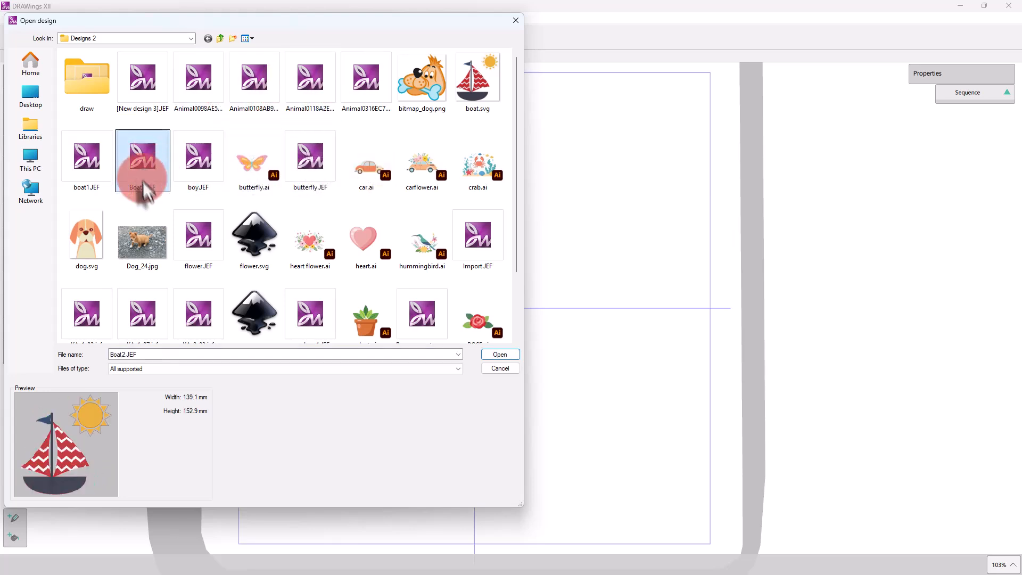
{"action": "left_click", "coordinate": [142, 246]}
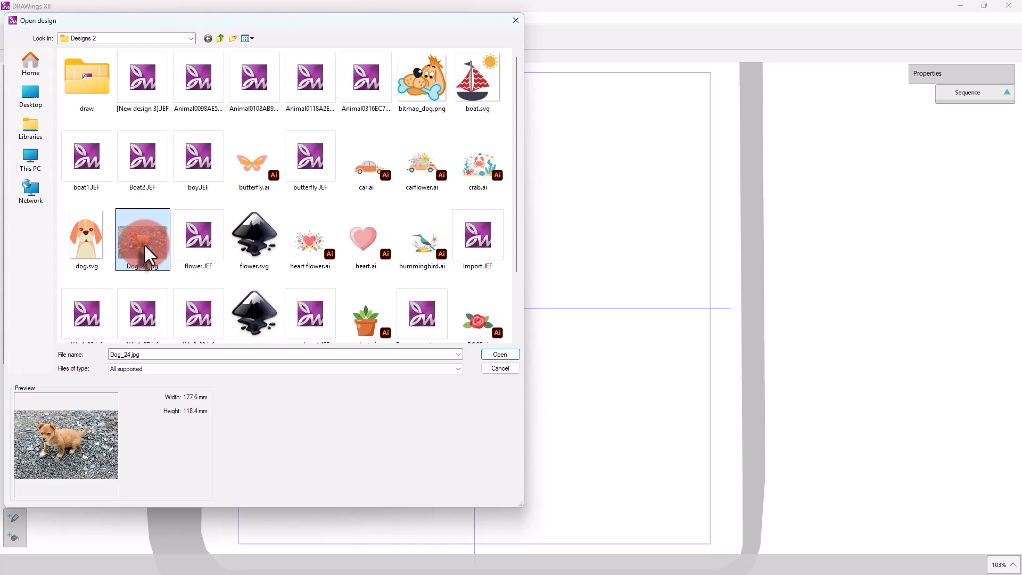
{"action": "left_click", "coordinate": [209, 243]}
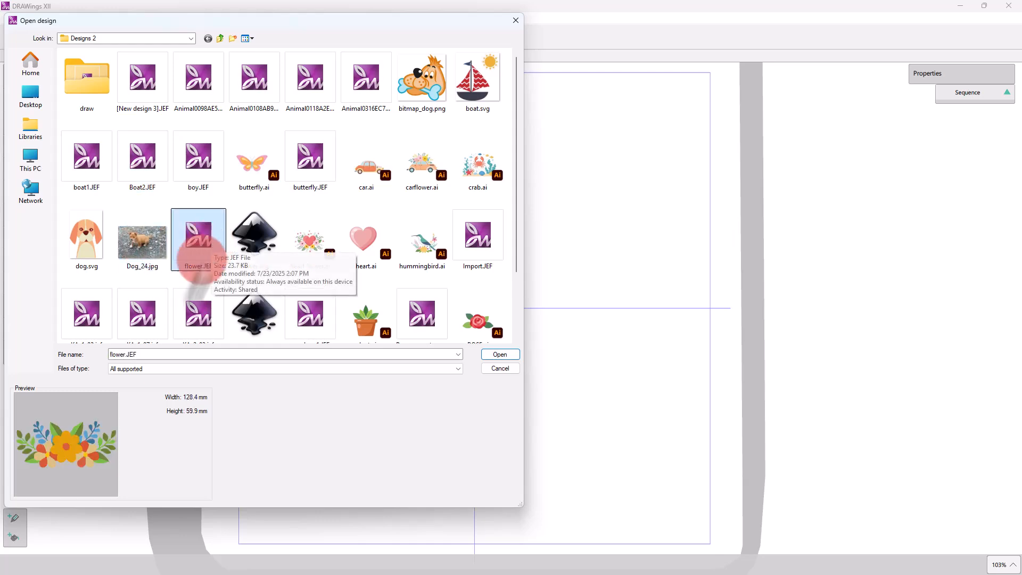
Filter the files to Janome JEF, preview Import.JEF, KA_1_02.jef and KA_1_07.jef, and close the dialog without opening a design.
{"action": "left_click", "coordinate": [179, 371]}
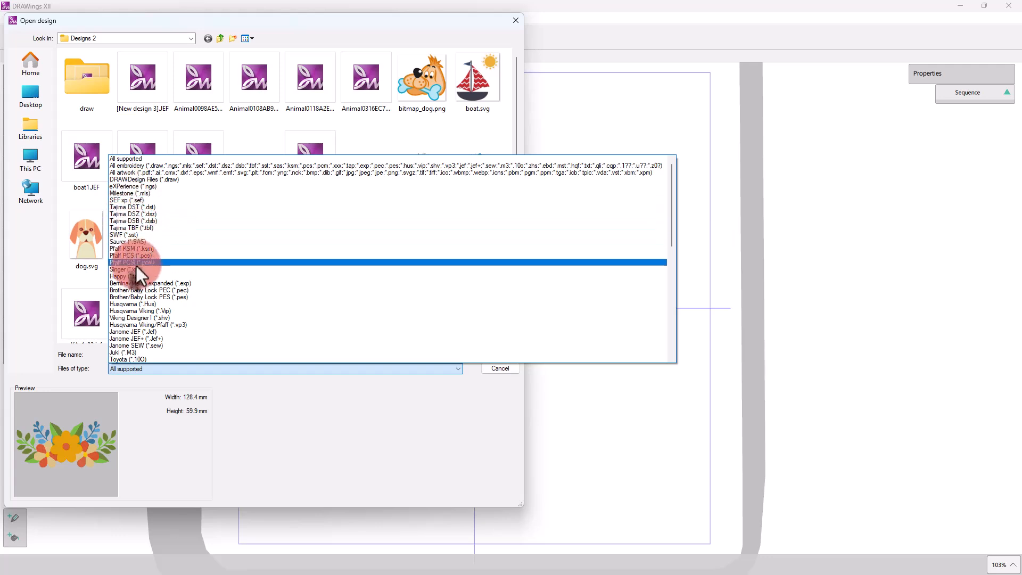
{"action": "left_click", "coordinate": [136, 334]}
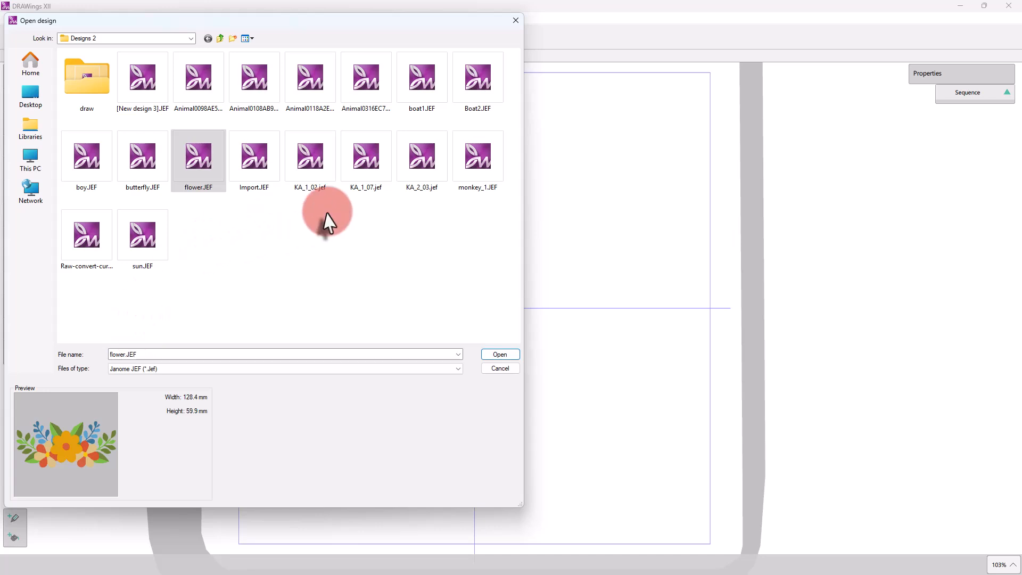
{"action": "left_click", "coordinate": [245, 156]}
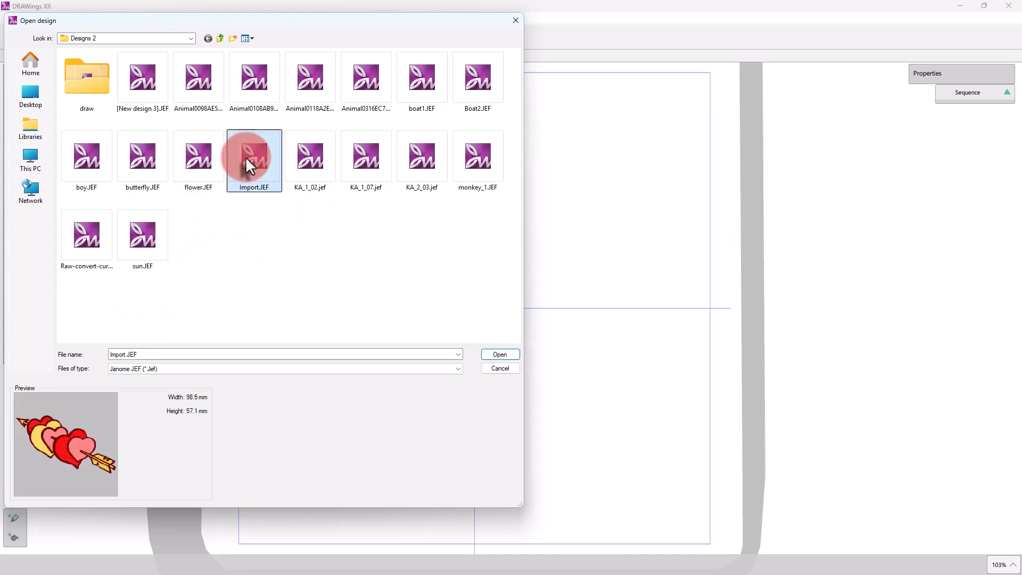
{"action": "left_click", "coordinate": [300, 161]}
{"action": "left_click", "coordinate": [368, 160]}
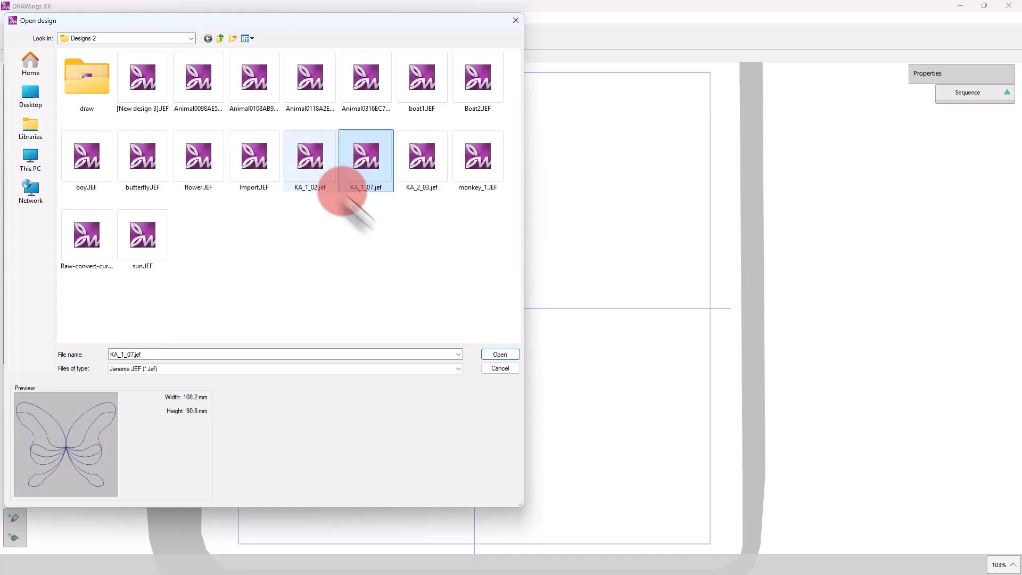
{"action": "left_click", "coordinate": [506, 369]}
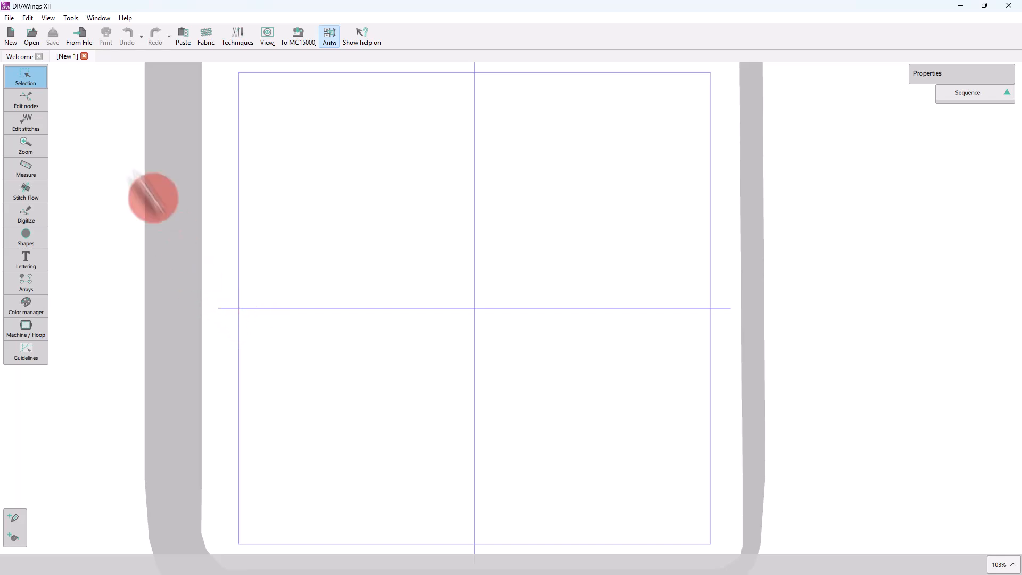
Open the design browser from the Welcome page and display the favorite folder Designs 2.
{"action": "left_click", "coordinate": [22, 56]}
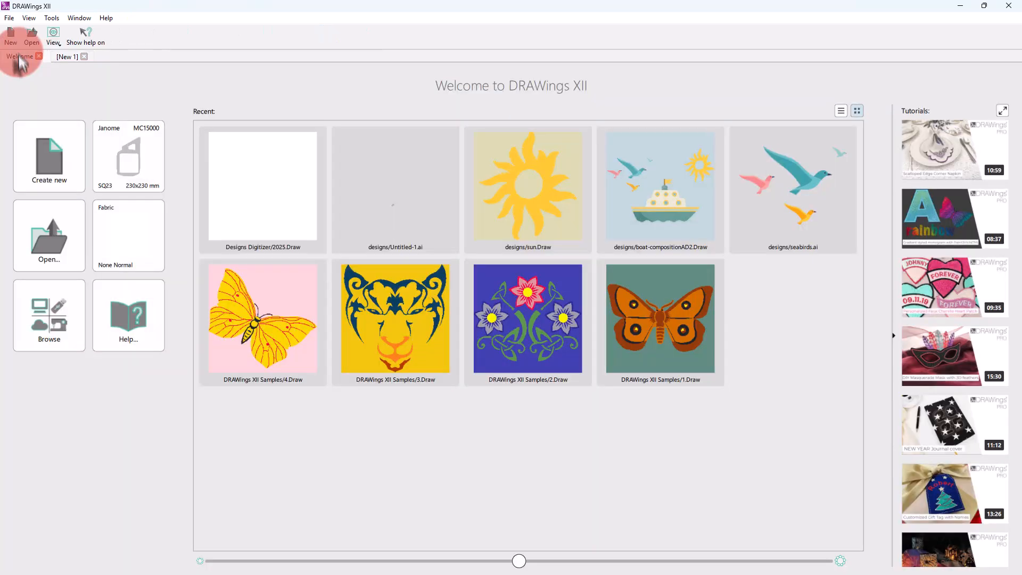
{"action": "left_click", "coordinate": [59, 323]}
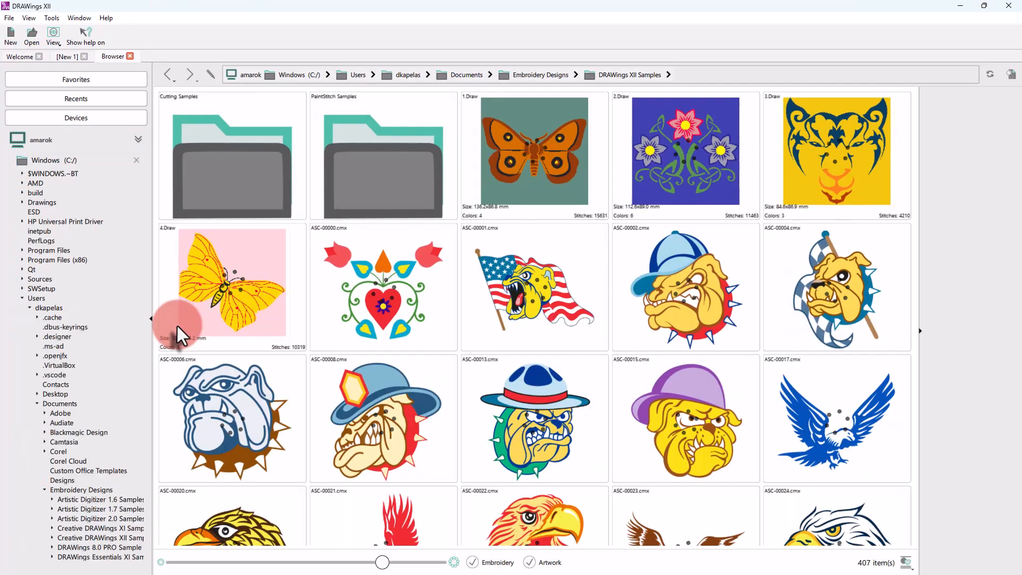
{"action": "left_click", "coordinate": [72, 80]}
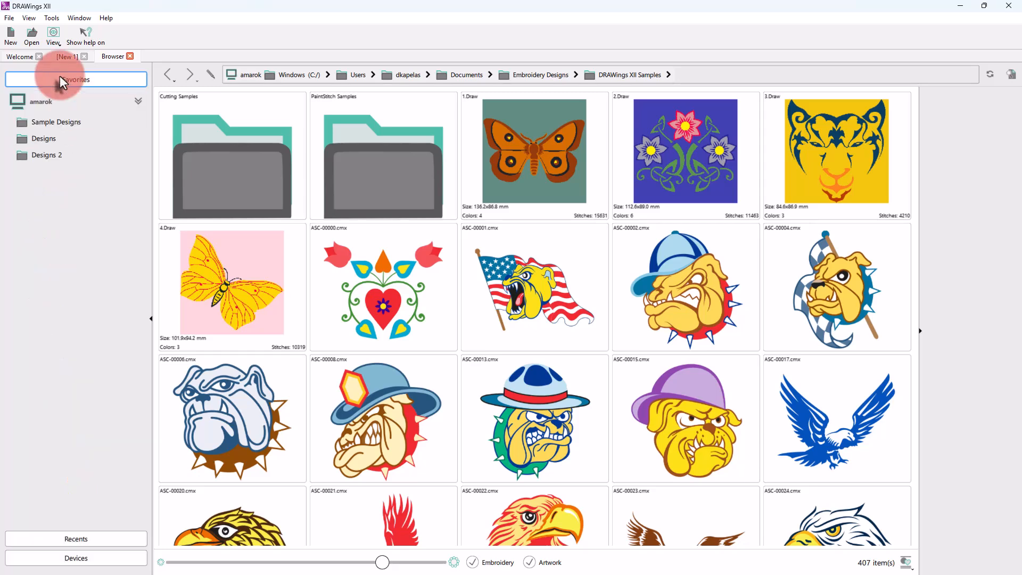
{"action": "double_click", "coordinate": [62, 155]}
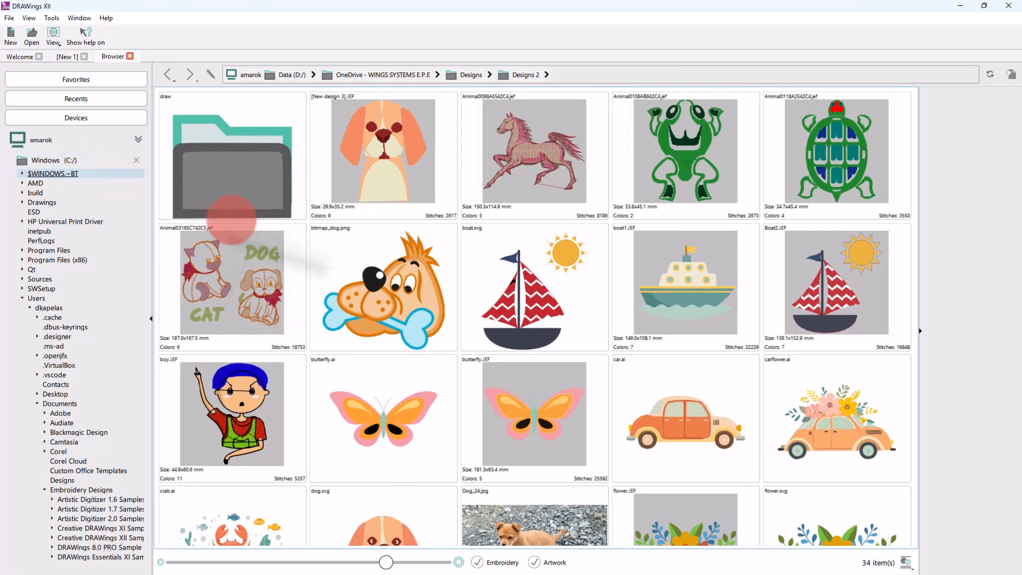
Look through the folder's designs and hide the artwork files, leaving only embroidery designs listed.
{"action": "scroll", "coordinate": [482, 414], "scroll_direction": "down", "scroll_amount": 3}
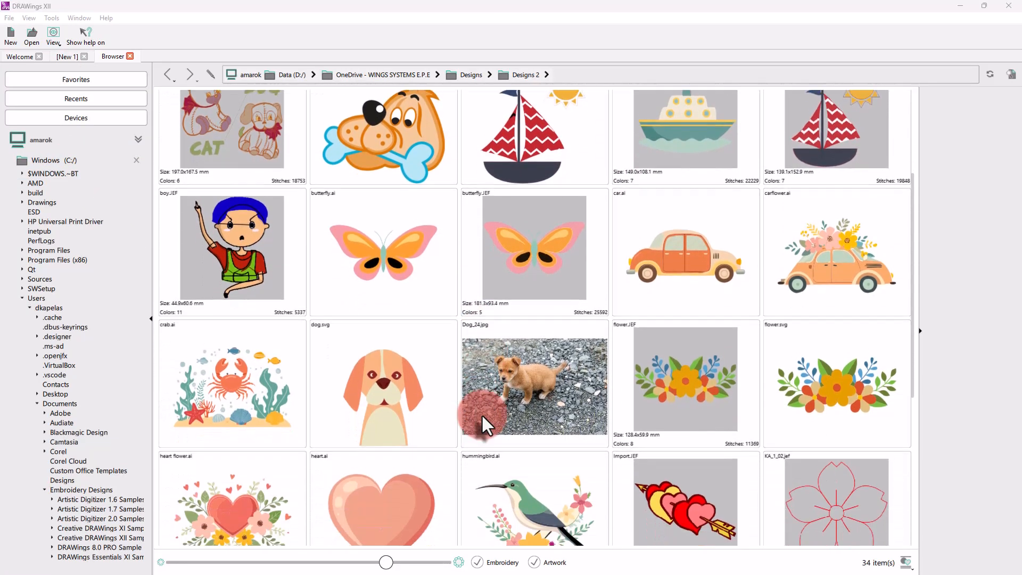
{"action": "scroll", "coordinate": [490, 458], "scroll_direction": "down", "scroll_amount": 5}
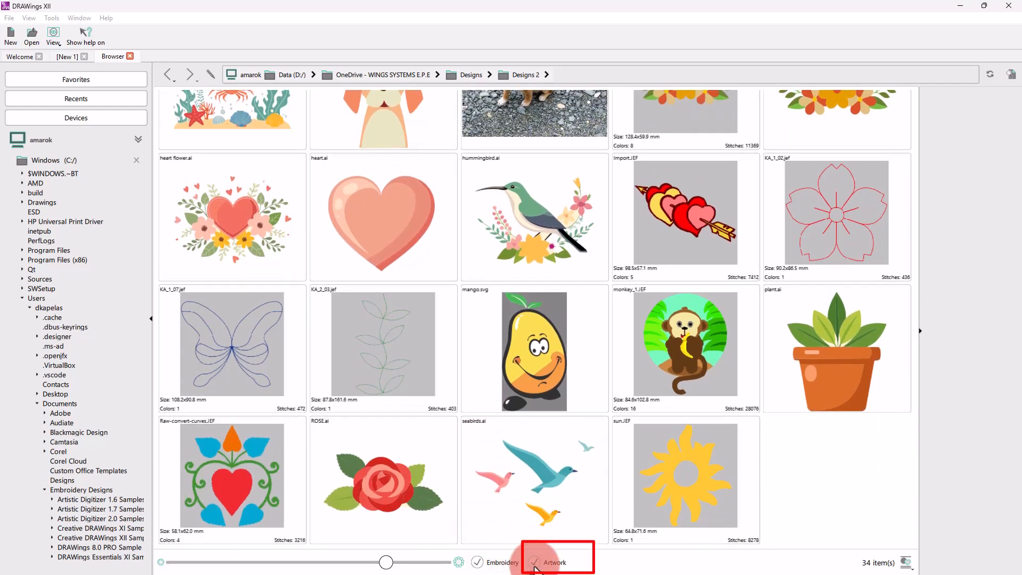
{"action": "left_click", "coordinate": [534, 563]}
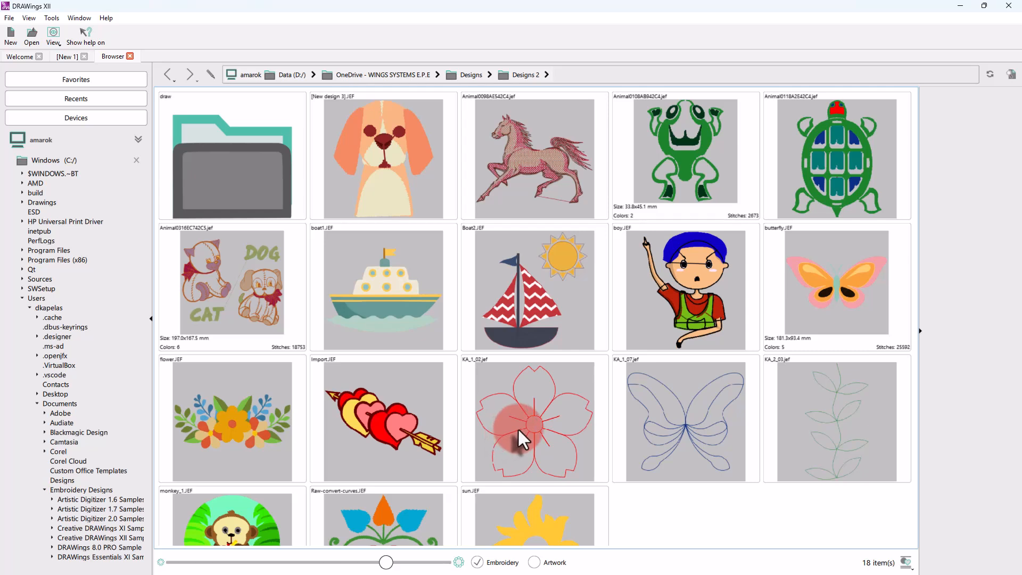
Open the embroidery design boat1.JEF from the browser.
{"action": "scroll", "coordinate": [491, 227], "scroll_direction": "down", "scroll_amount": 1}
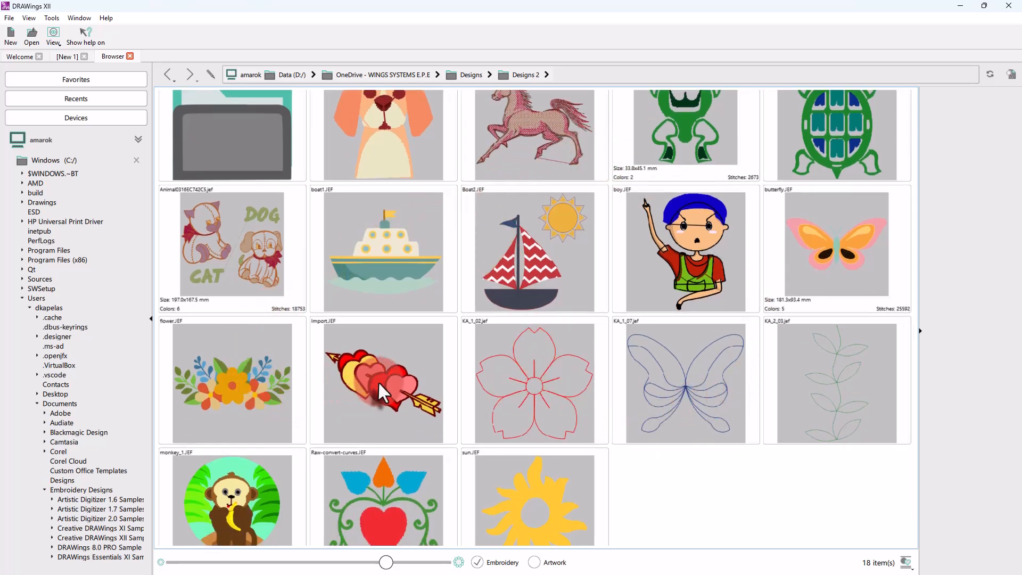
{"action": "left_click", "coordinate": [393, 248]}
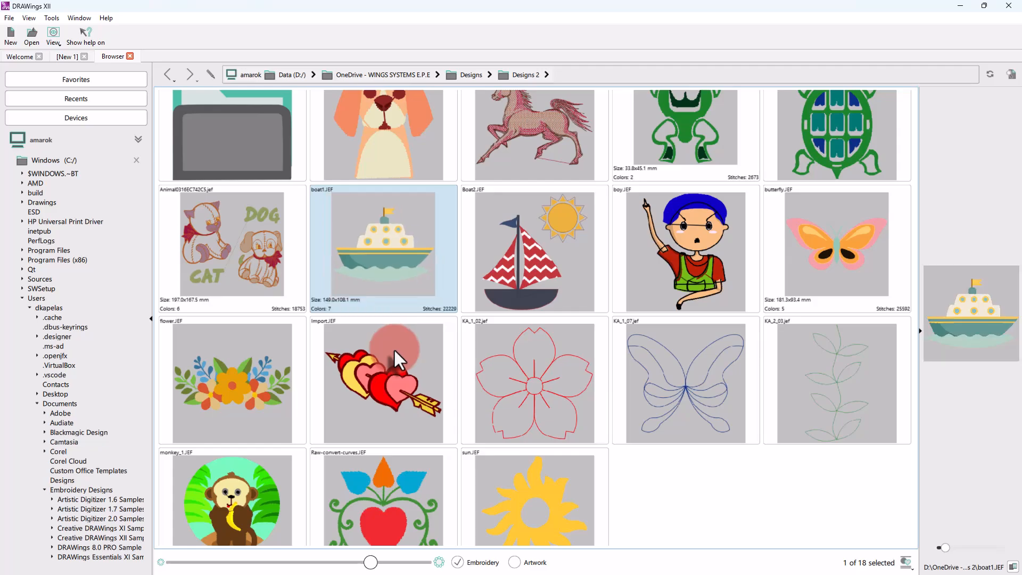
{"action": "double_click", "coordinate": [388, 231]}
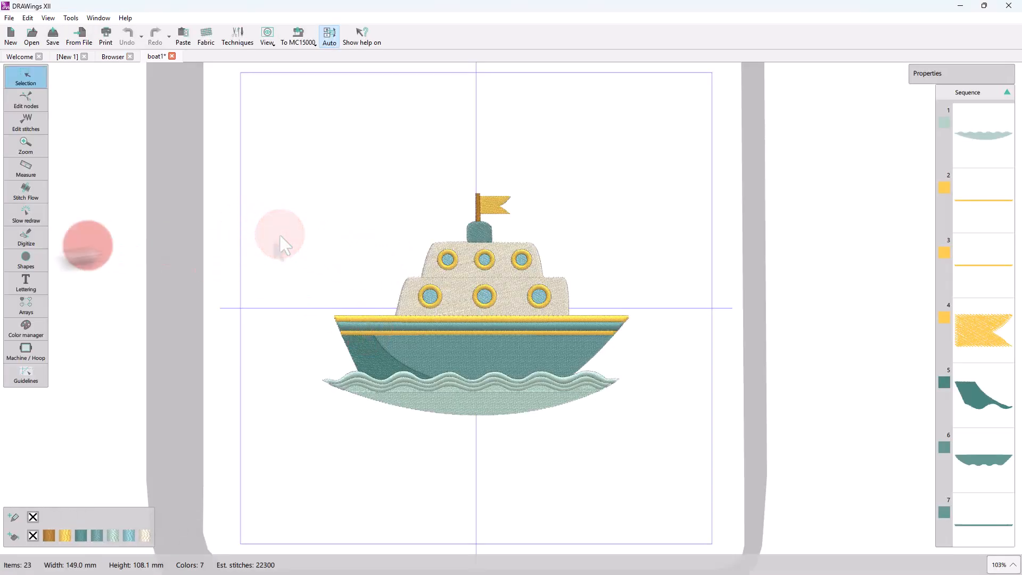
Add the lettering "Summer love" starting to the upper left of the boat.
{"action": "left_click", "coordinate": [25, 283]}
{"action": "left_click", "coordinate": [287, 255]}
{"action": "type", "text": "Su"}
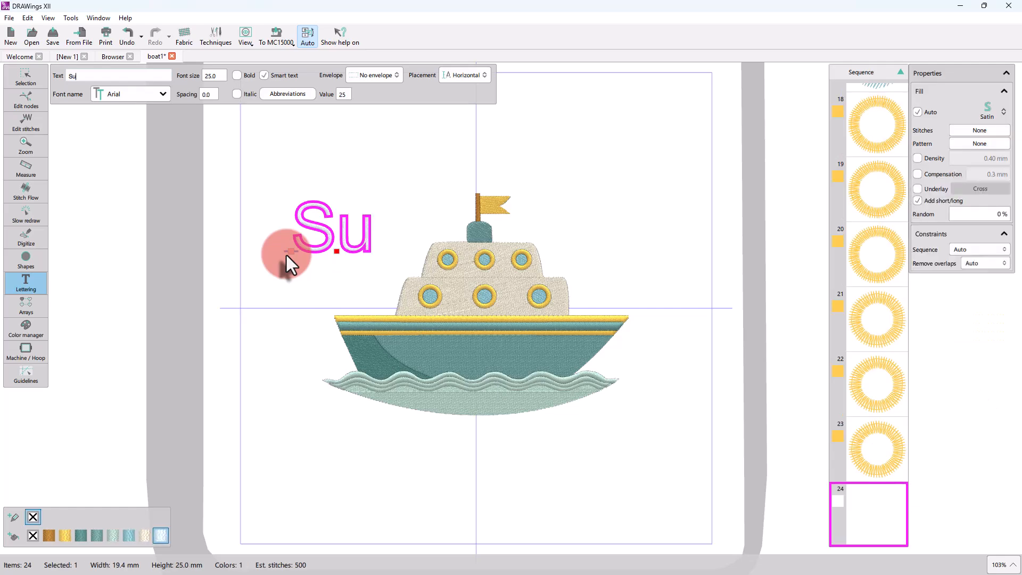
{"action": "type", "text": "mmer I"}
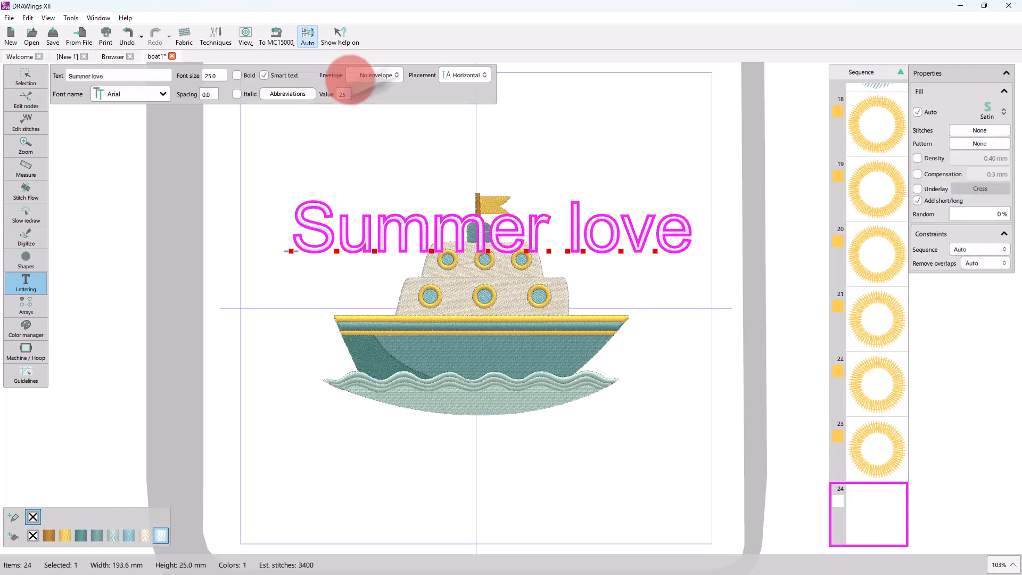
Place the "Summer love" text on an arc above the boat and flatten the arc slightly.
{"action": "left_click", "coordinate": [471, 75]}
{"action": "left_click", "coordinate": [485, 141]}
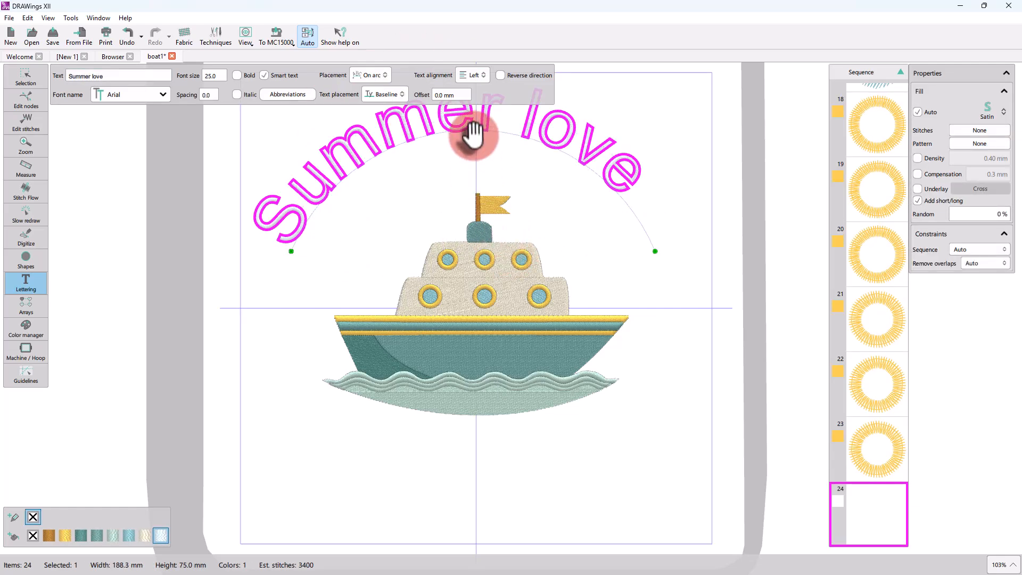
{"action": "left_click_drag", "start_coordinate": [474, 130], "coordinate": [475, 158]}
Change the lettering's fill color to orange-red and finish the text.
{"action": "left_click", "coordinate": [13, 535]}
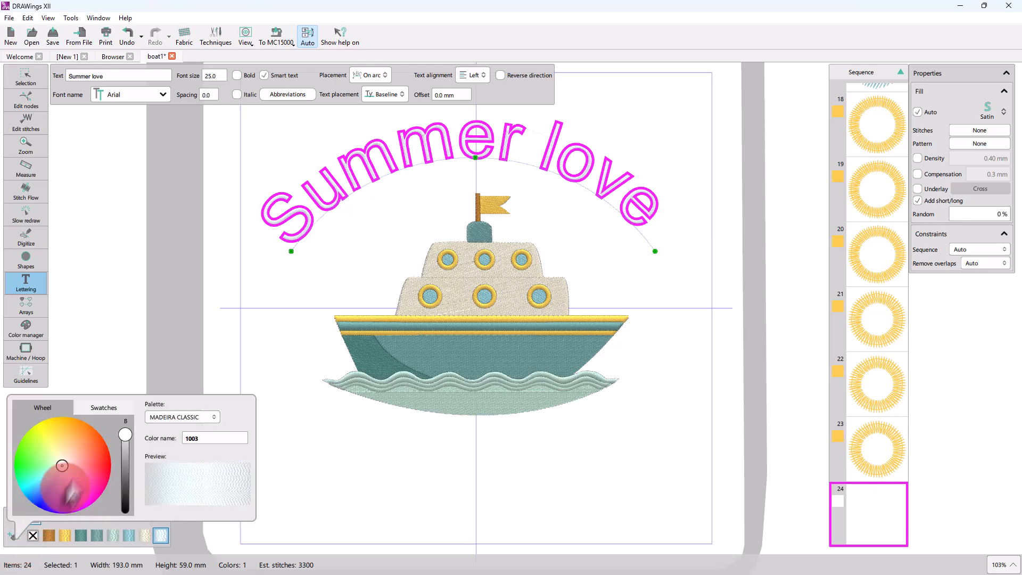
{"action": "left_click", "coordinate": [91, 457]}
{"action": "left_click", "coordinate": [100, 448]}
{"action": "left_click", "coordinate": [293, 349]}
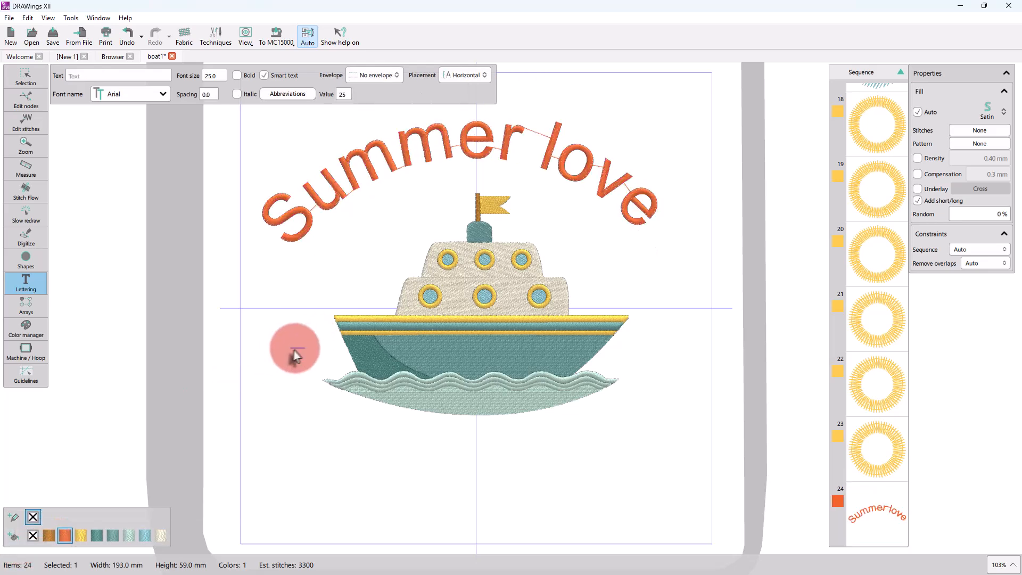
Draw a six-ray star about 17.5 mm wide between the lettering and the boat's cabin, and fill it with yellow.
{"action": "left_click", "coordinate": [21, 257]}
{"action": "left_click", "coordinate": [65, 325]}
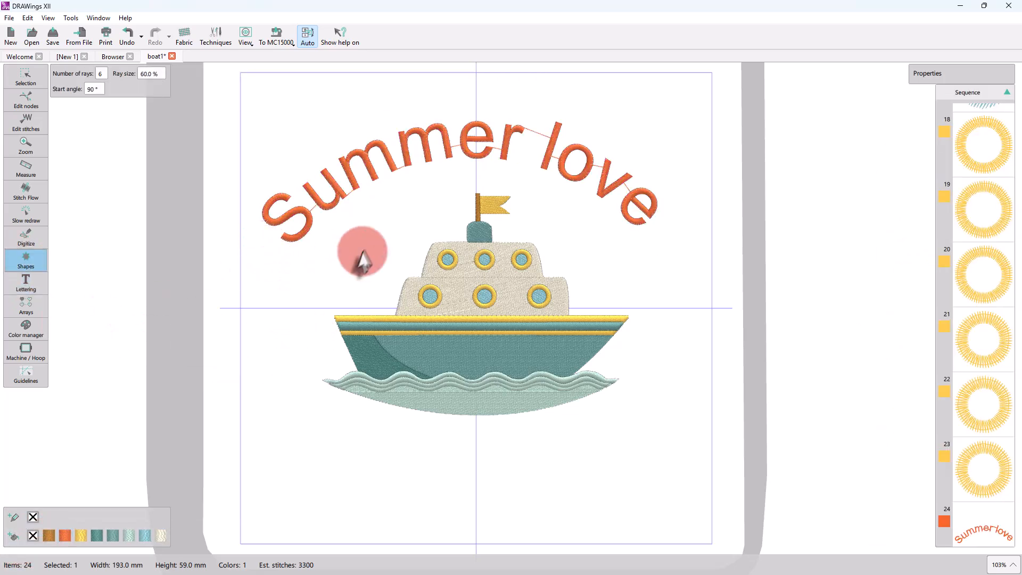
{"action": "left_click_drag", "start_coordinate": [354, 228], "coordinate": [391, 263]}
{"action": "left_click", "coordinate": [93, 541]}
{"action": "left_click", "coordinate": [341, 424]}
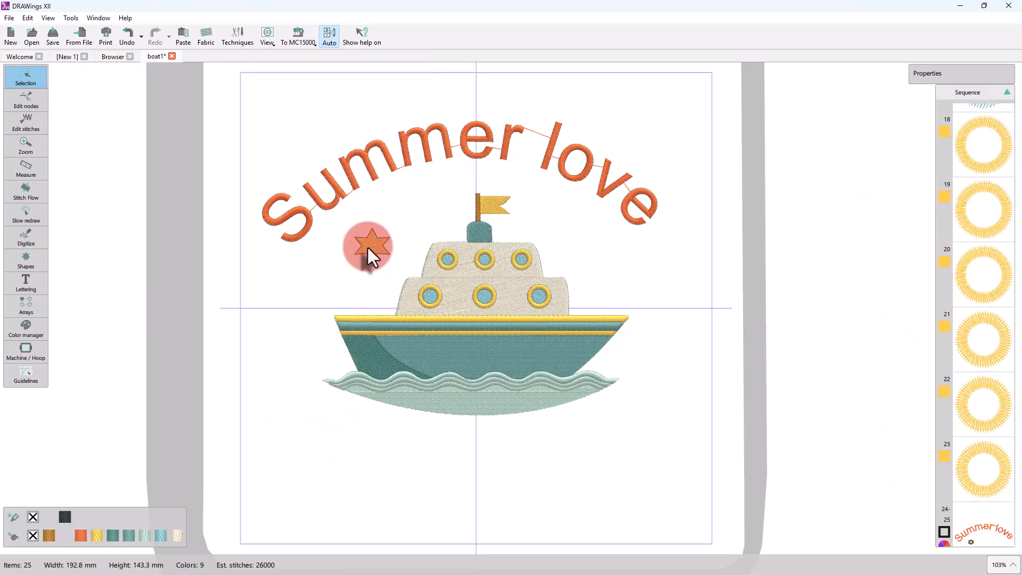
Inspect the fill type and stitches of the boat's cream cabin and teal hull sections.
{"action": "left_click", "coordinate": [462, 297]}
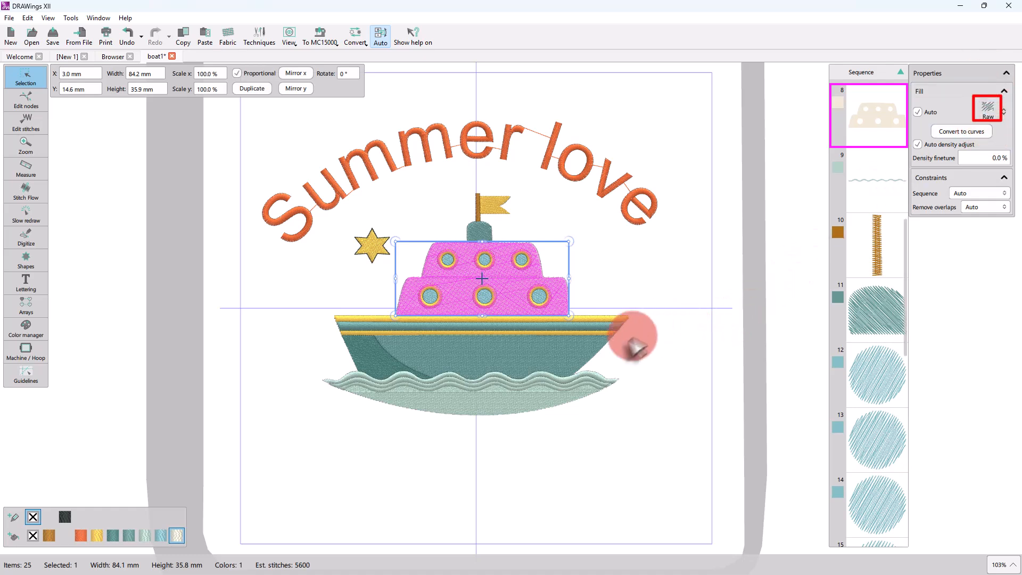
{"action": "left_click", "coordinate": [572, 358]}
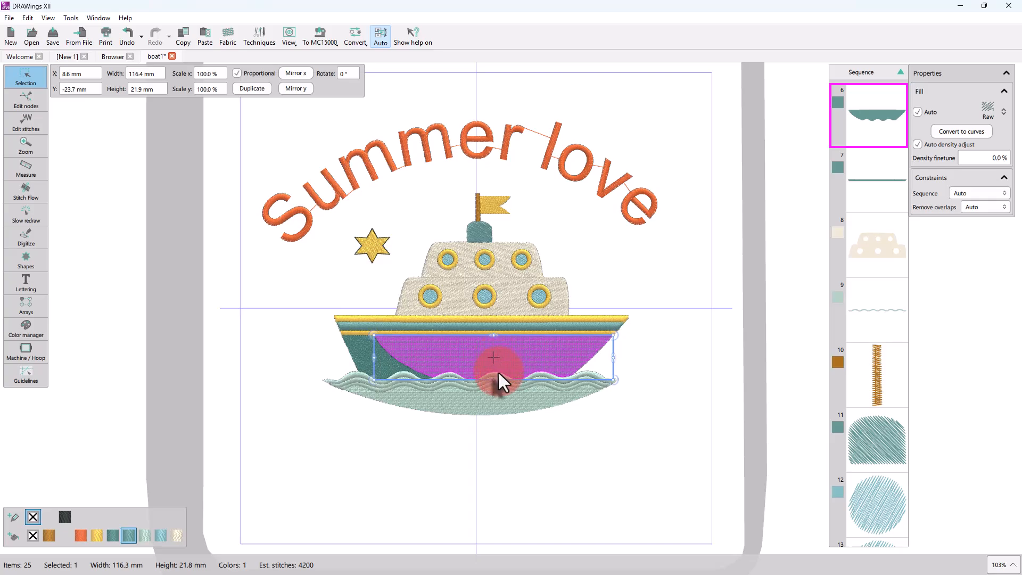
{"action": "scroll", "coordinate": [501, 381], "scroll_direction": "up", "scroll_amount": 5}
{"action": "scroll", "coordinate": [428, 310], "scroll_direction": "down", "scroll_amount": 5}
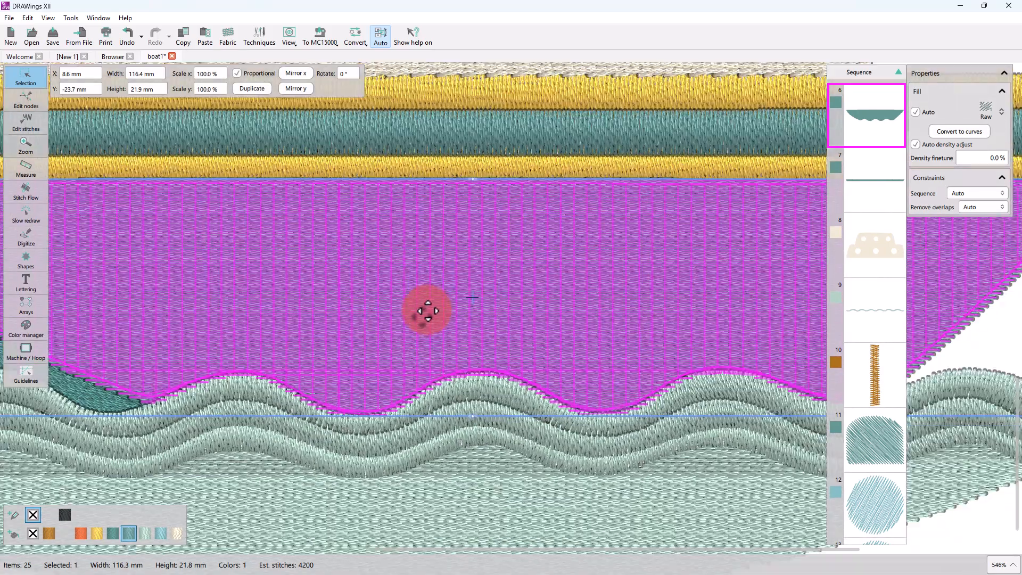
{"action": "scroll", "coordinate": [412, 240], "scroll_direction": "down", "scroll_amount": 3}
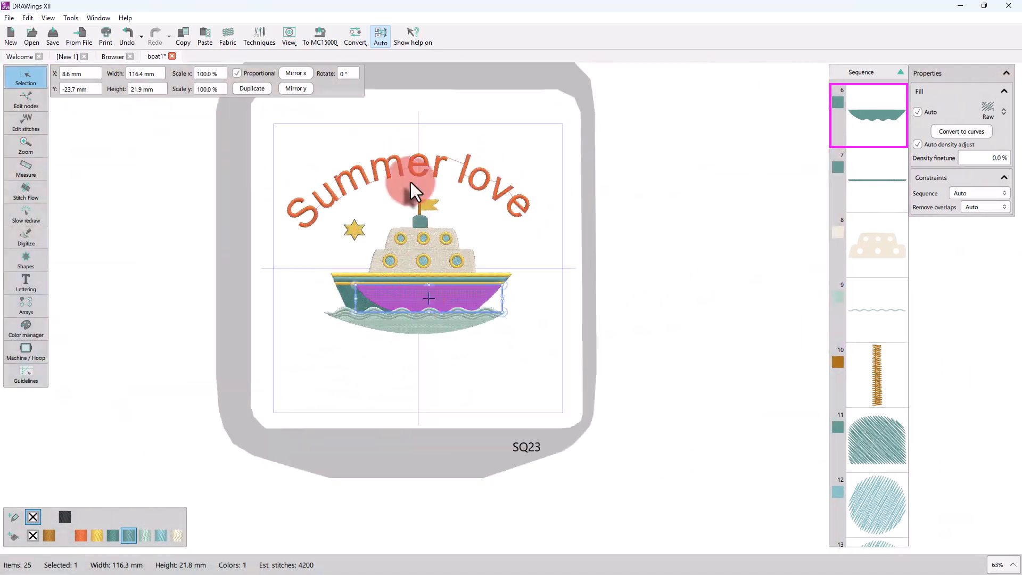
{"action": "scroll", "coordinate": [411, 182], "scroll_direction": "up", "scroll_amount": 2}
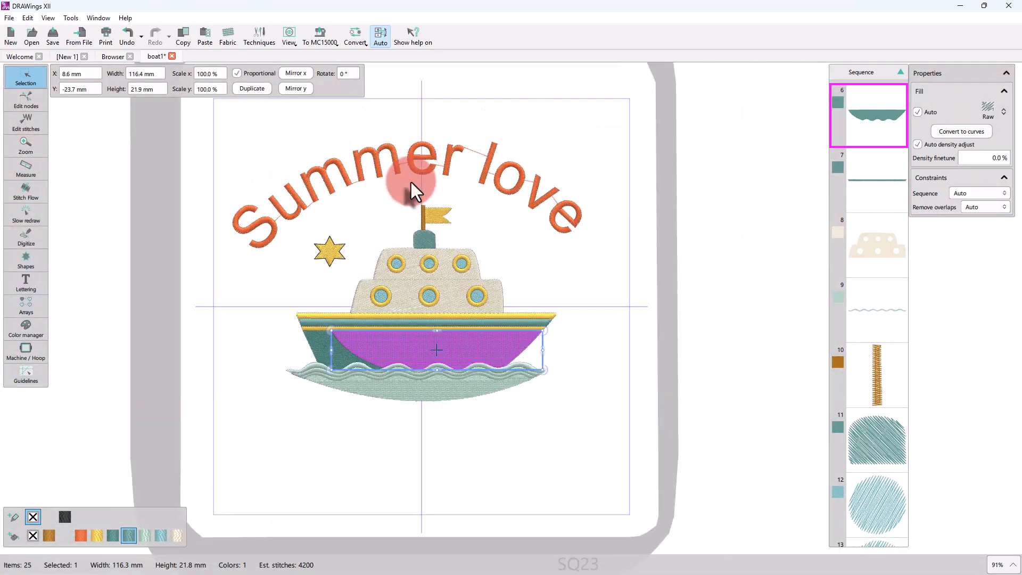
Select the star and check its fill type options without changing them.
{"action": "left_click", "coordinate": [331, 253]}
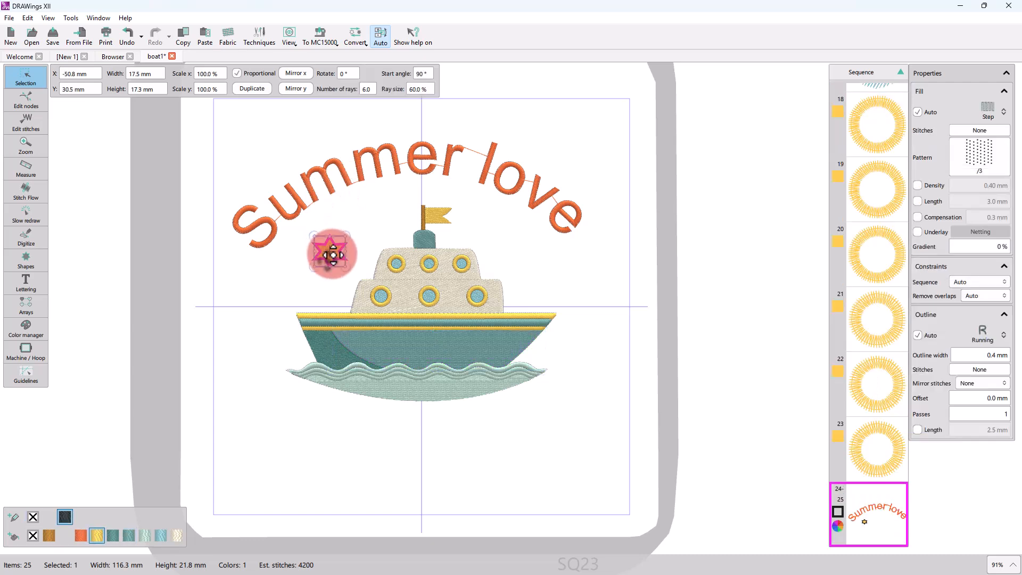
{"action": "left_click", "coordinate": [988, 104]}
{"action": "left_click", "coordinate": [988, 101]}
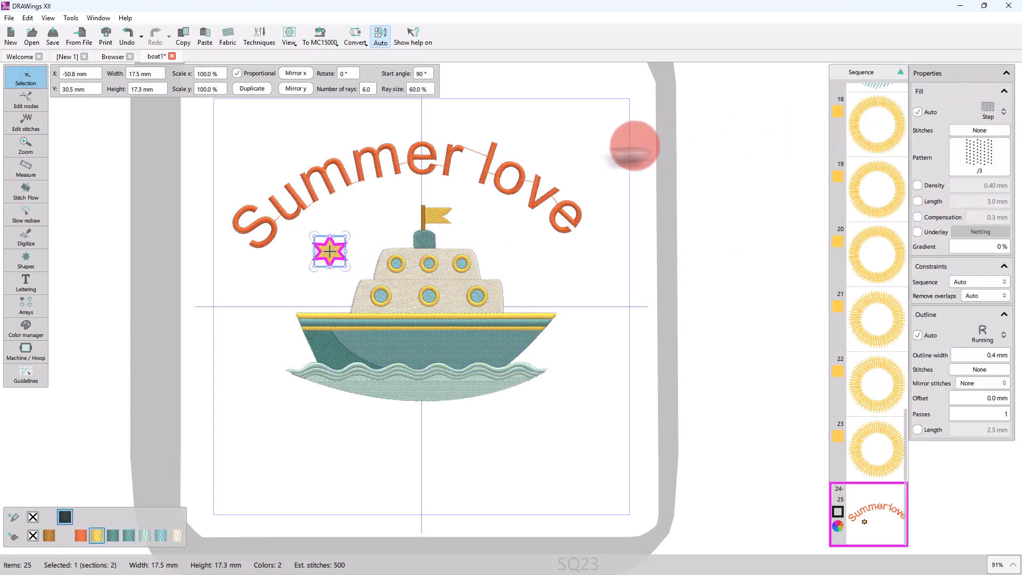
Reshape the star through its nodes to a ray size of 77.5% and leave node editing.
{"action": "left_click", "coordinate": [23, 105]}
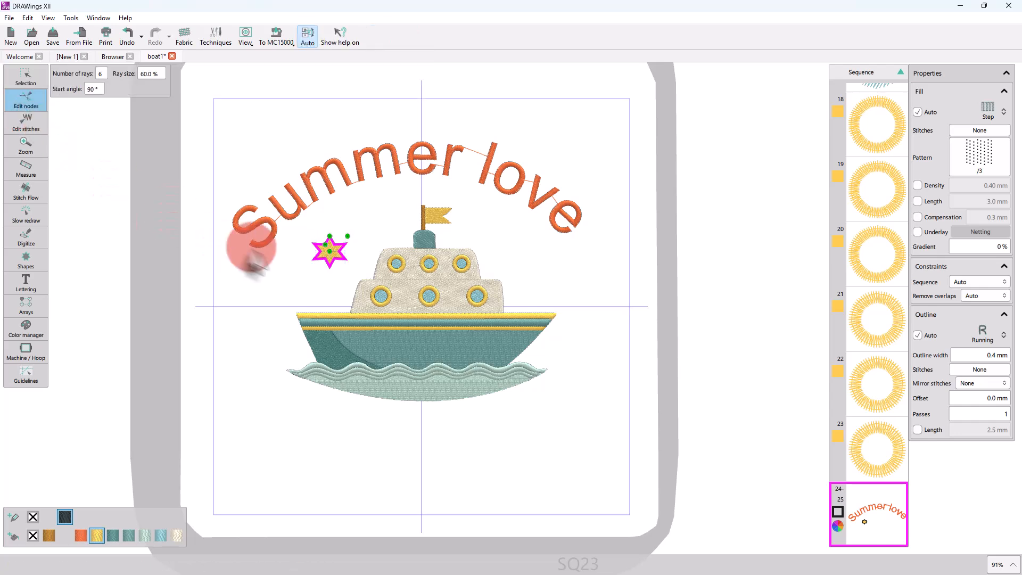
{"action": "mouse_move", "coordinate": [325, 246]}
{"action": "left_mouse_down"}
{"action": "mouse_move", "coordinate": [317, 230]}
{"action": "mouse_move", "coordinate": [329, 242]}
{"action": "left_mouse_up"}
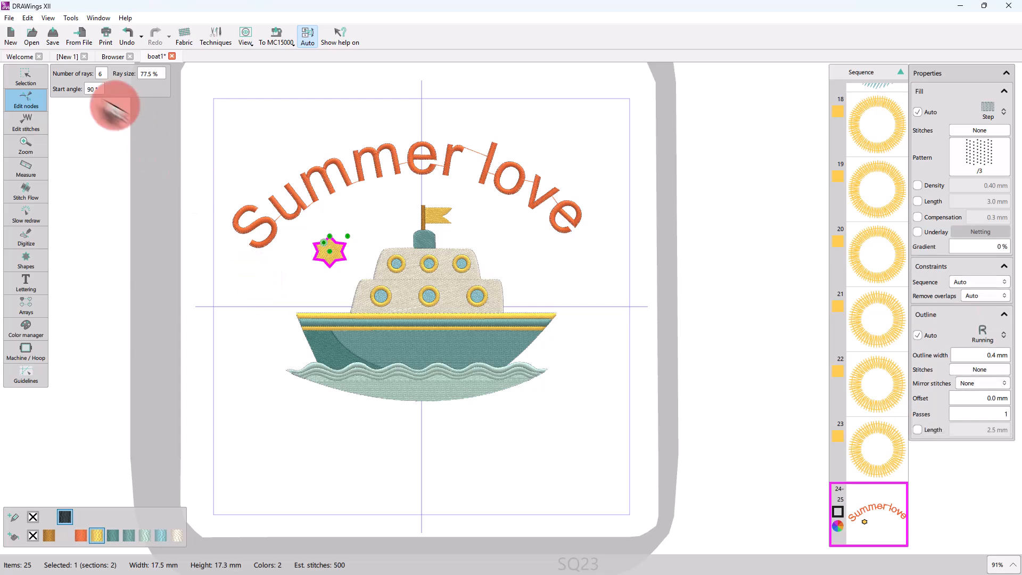
{"action": "left_click", "coordinate": [24, 78]}
{"action": "left_click", "coordinate": [24, 79]}
Select the boat's cream cabin and try to edit its nodes.
{"action": "left_click", "coordinate": [409, 285]}
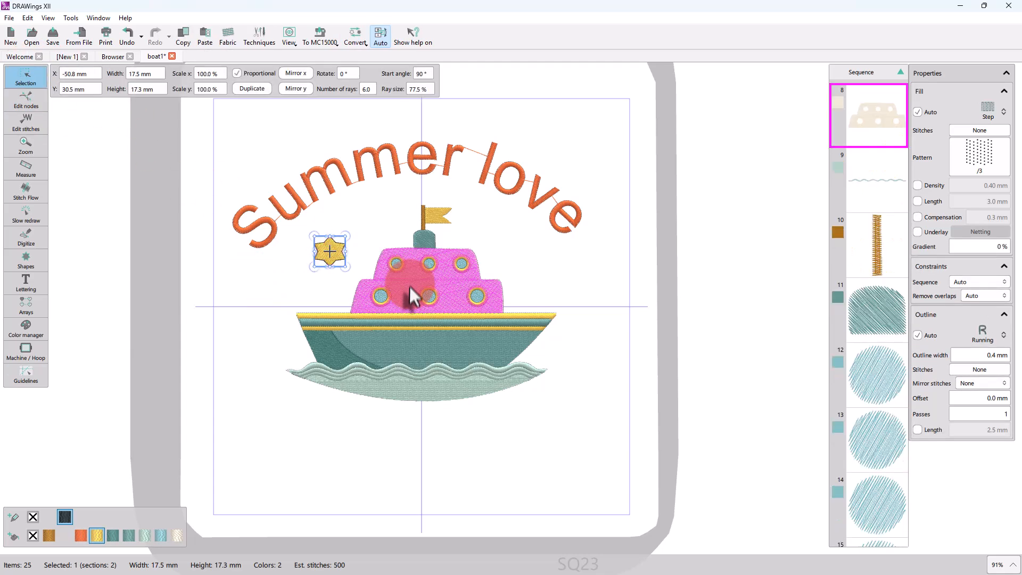
{"action": "scroll", "coordinate": [414, 290], "scroll_direction": "up", "scroll_amount": 3}
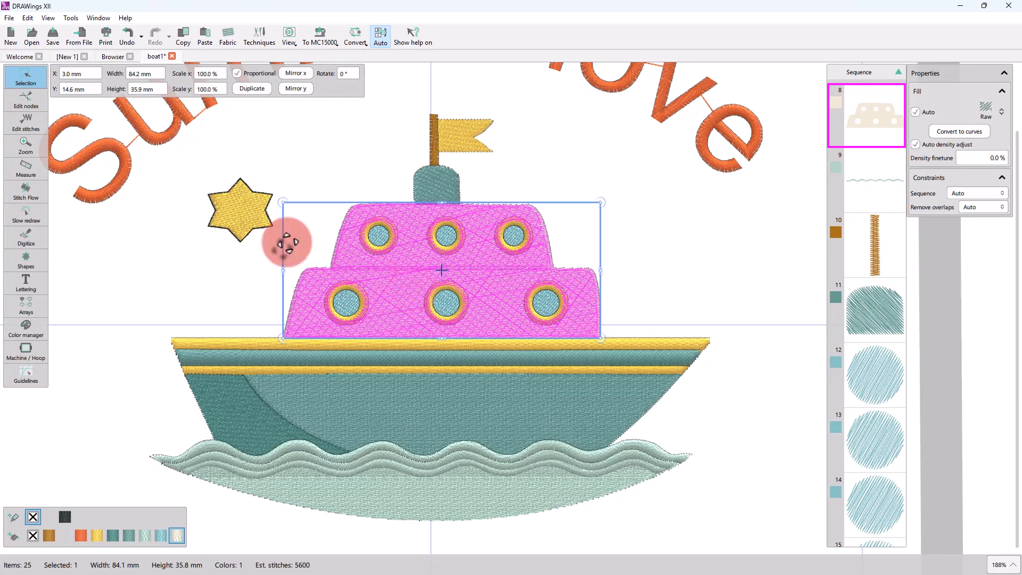
{"action": "left_click", "coordinate": [26, 104]}
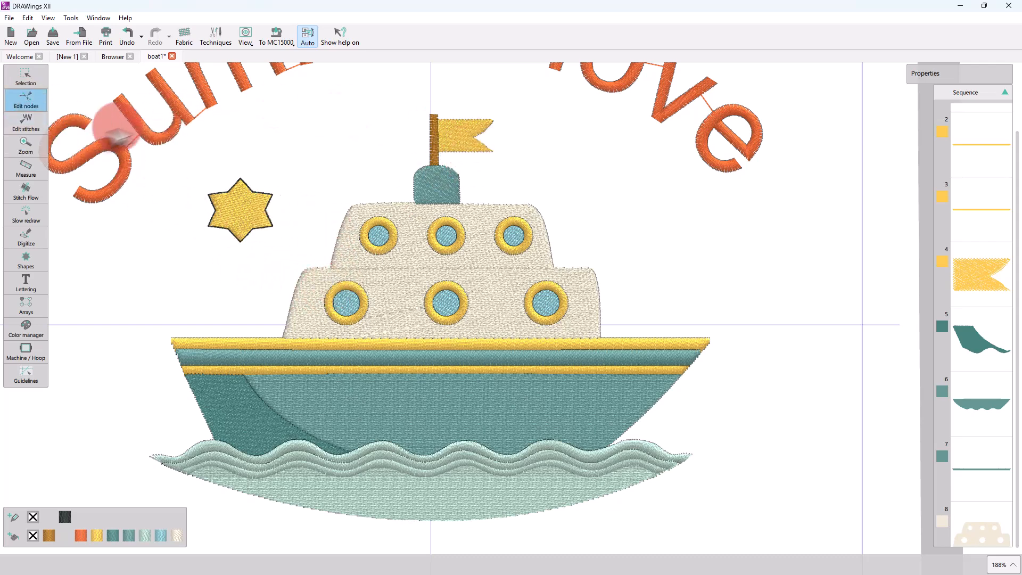
Edit the yellow flag's stitches by moving a stitch point at its upper tip down and inward, and leave stitch editing.
{"action": "left_click", "coordinate": [26, 124]}
{"action": "left_click", "coordinate": [450, 142]}
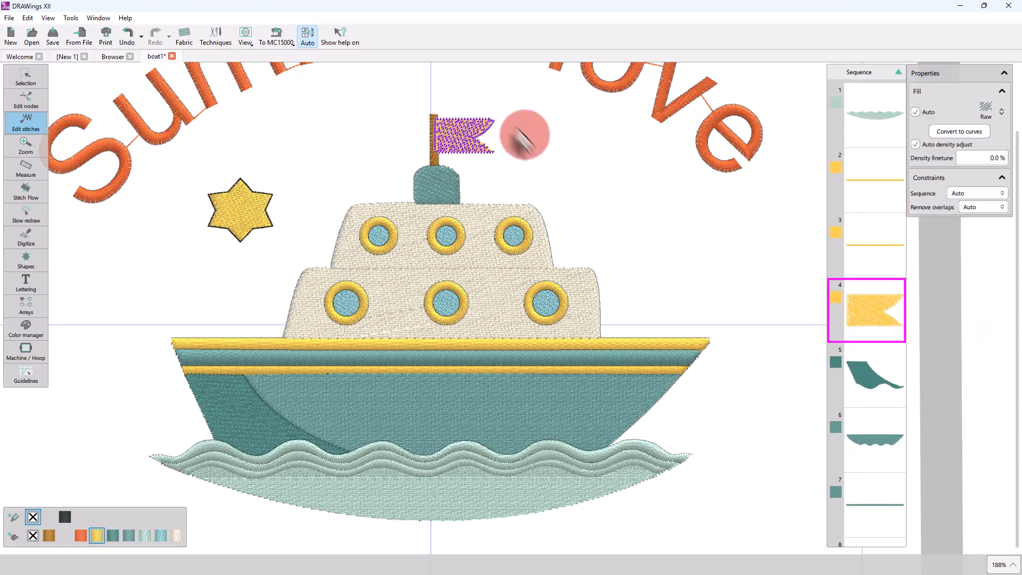
{"action": "scroll", "coordinate": [493, 130], "scroll_direction": "up", "scroll_amount": 8}
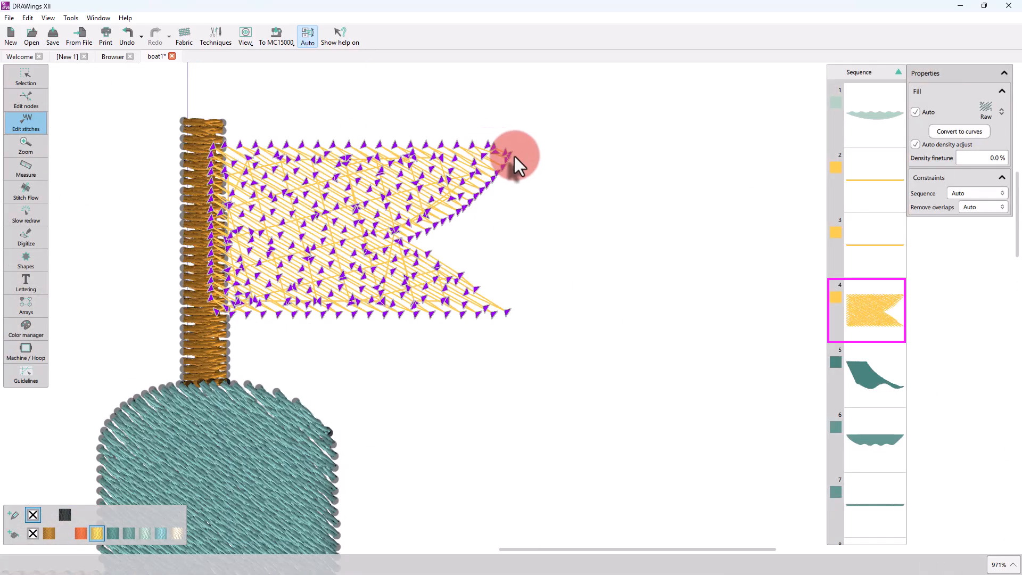
{"action": "left_click_drag", "start_coordinate": [507, 155], "coordinate": [484, 205]}
{"action": "left_click", "coordinate": [548, 211]}
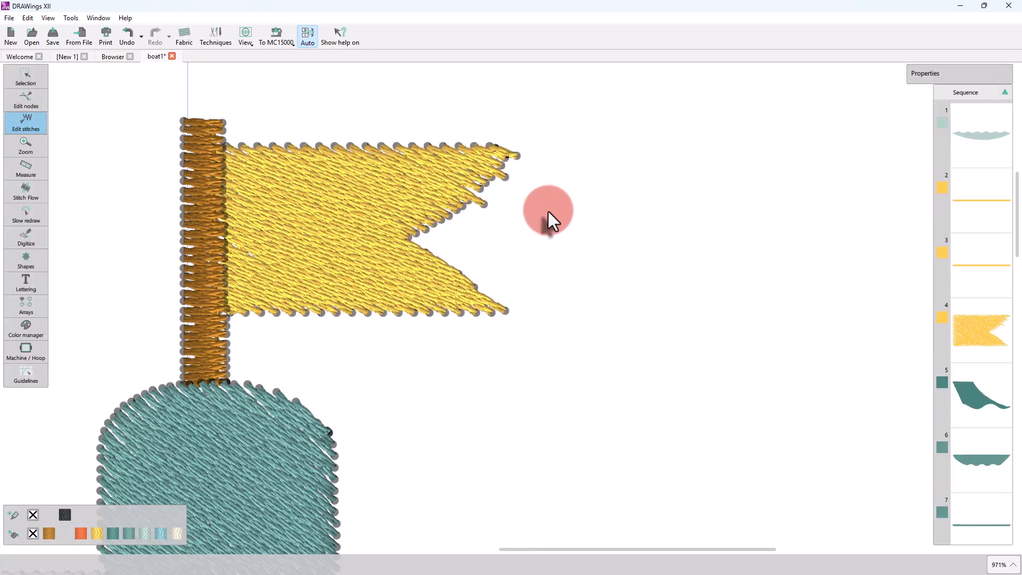
{"action": "left_click", "coordinate": [27, 77]}
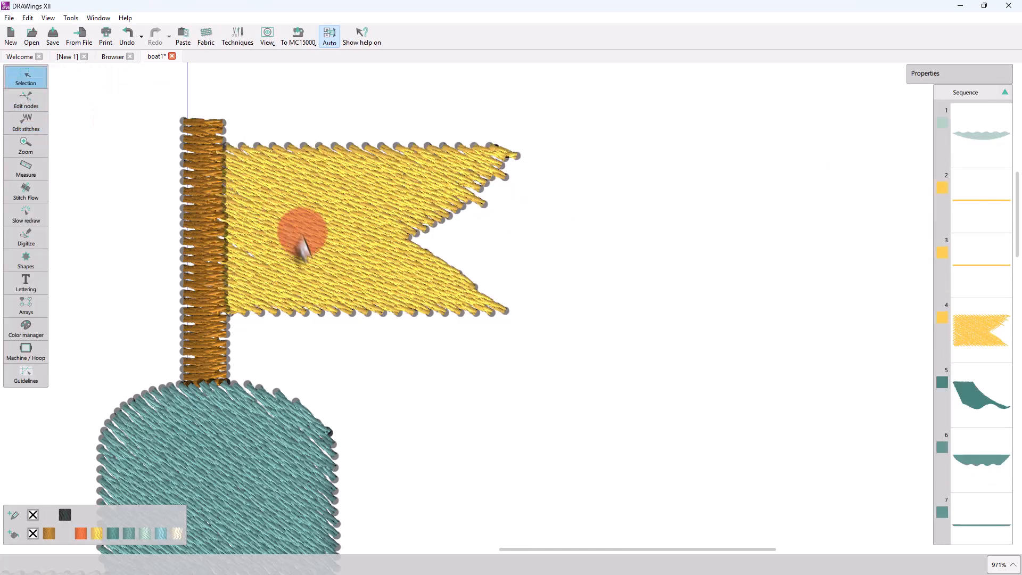
Try rotating the cream cabin slightly clockwise and skewing it horizontally, undoing each transformation.
{"action": "scroll", "coordinate": [320, 250], "scroll_direction": "down", "scroll_amount": 2}
{"action": "scroll", "coordinate": [325, 256], "scroll_direction": "down", "scroll_amount": 7}
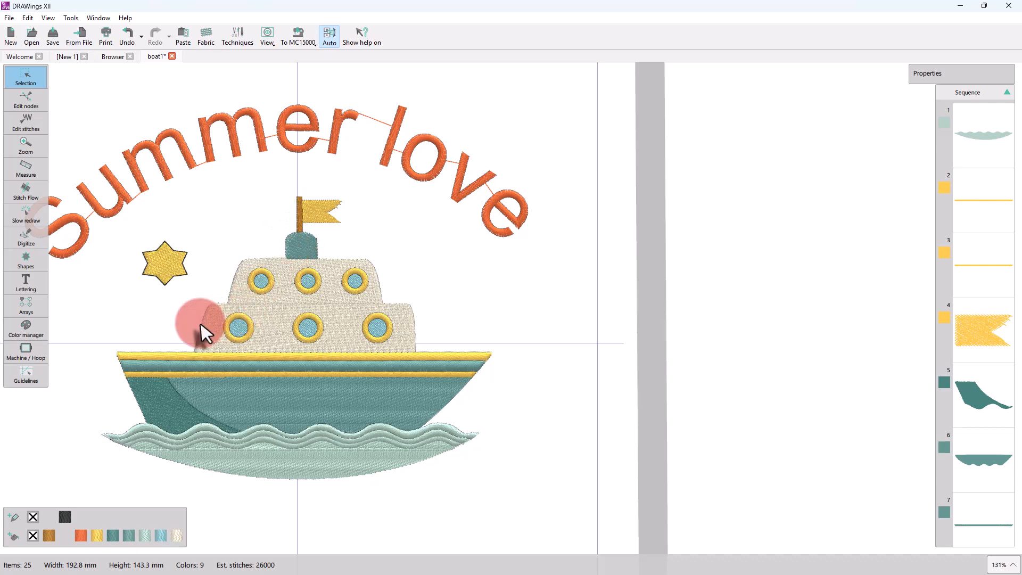
{"action": "left_click", "coordinate": [282, 336]}
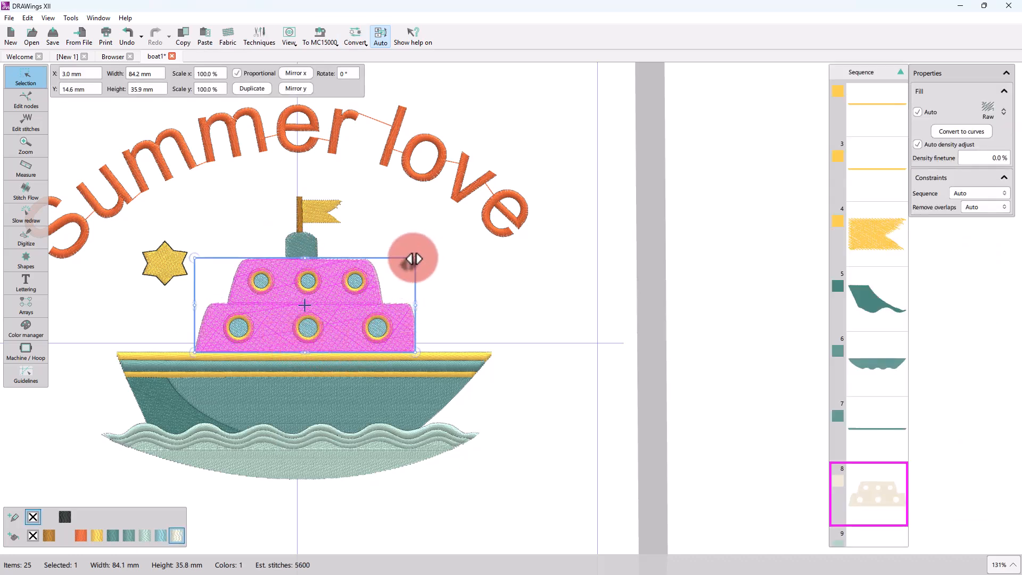
{"action": "left_click", "coordinate": [416, 260]}
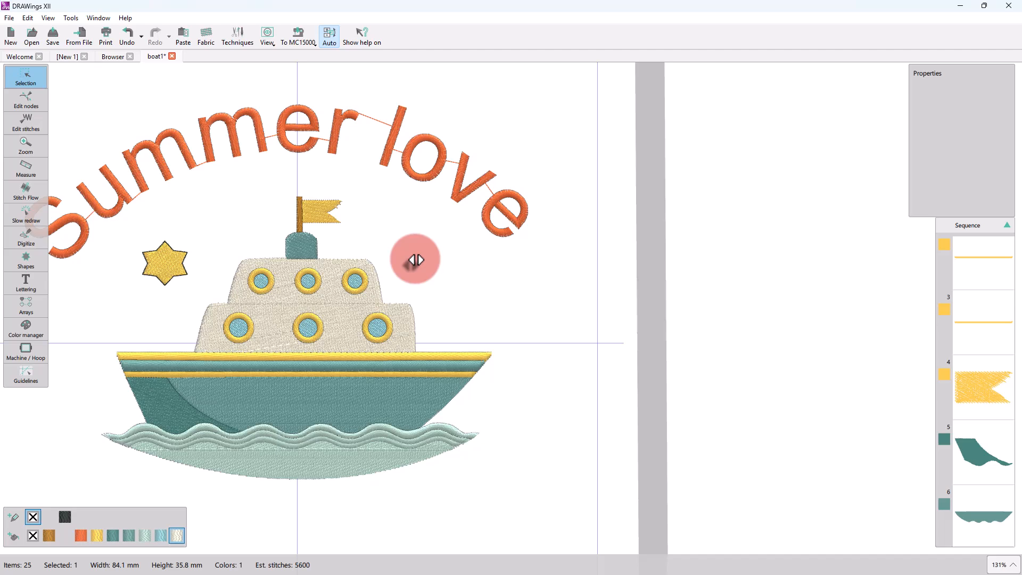
{"action": "left_click", "coordinate": [333, 280]}
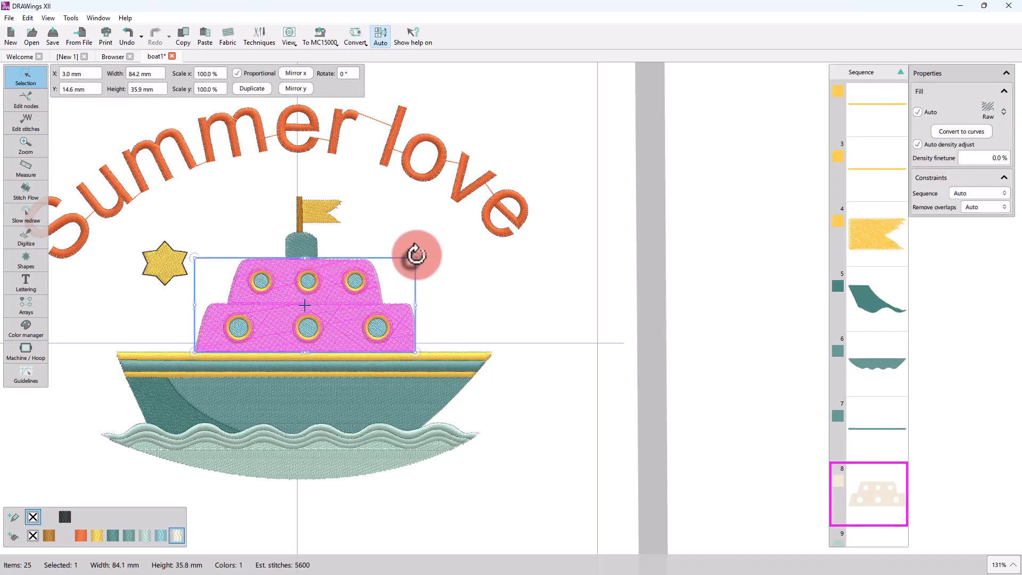
{"action": "left_click_drag", "start_coordinate": [416, 255], "coordinate": [421, 273]}
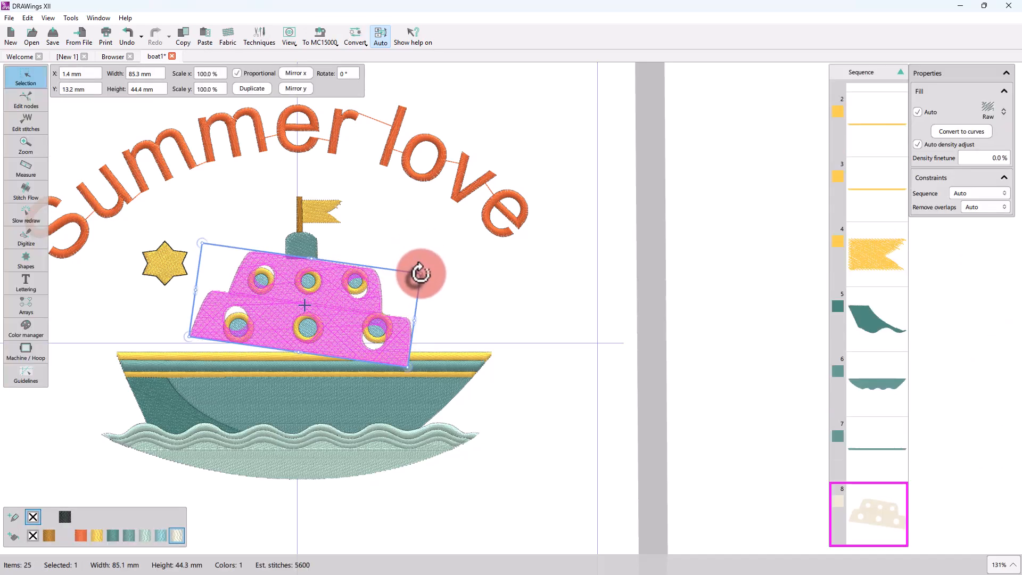
{"action": "key", "text": "ctrl+z"}
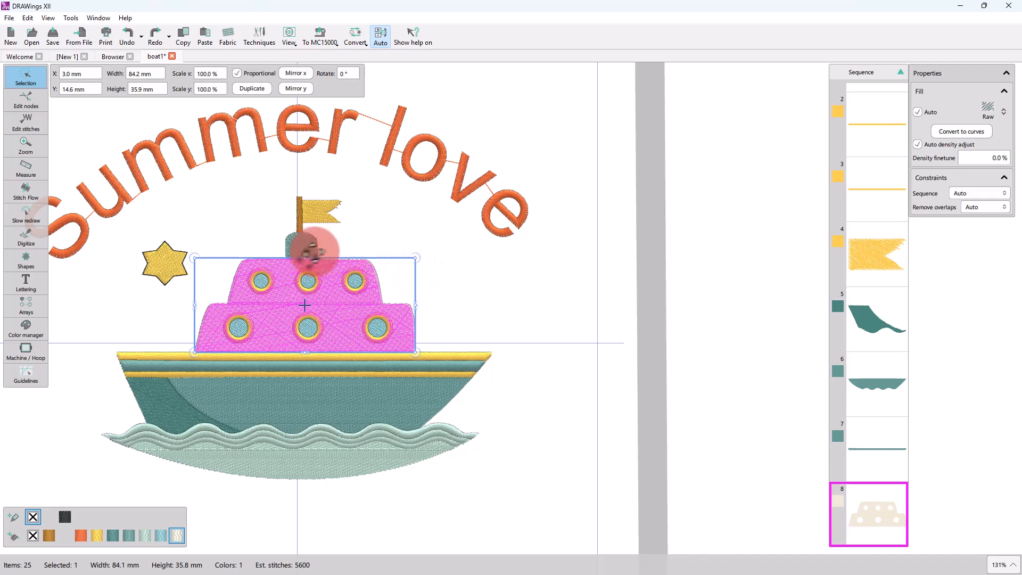
{"action": "left_click_drag", "start_coordinate": [294, 255], "coordinate": [285, 257]}
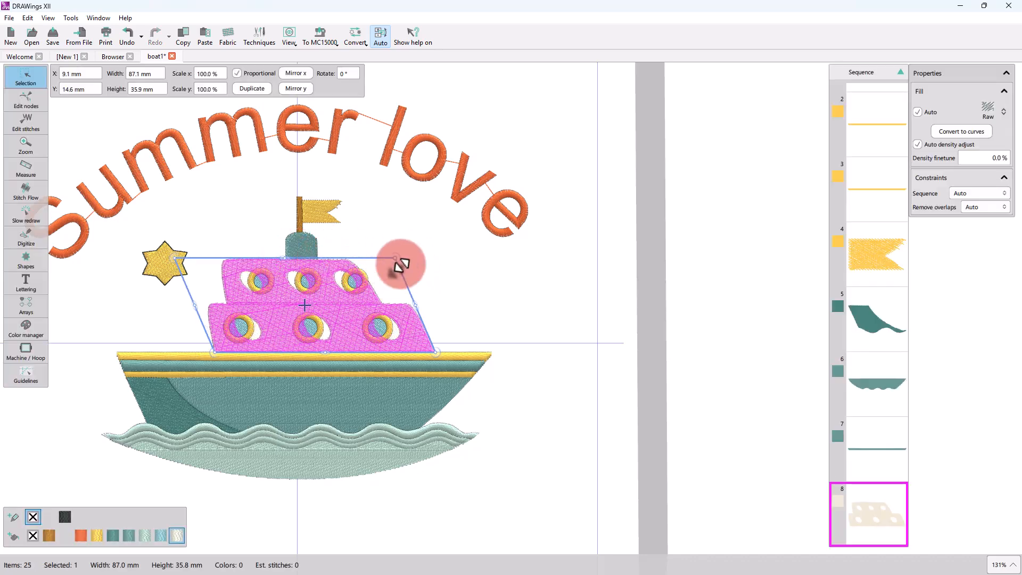
{"action": "key", "text": "ctrl+z"}
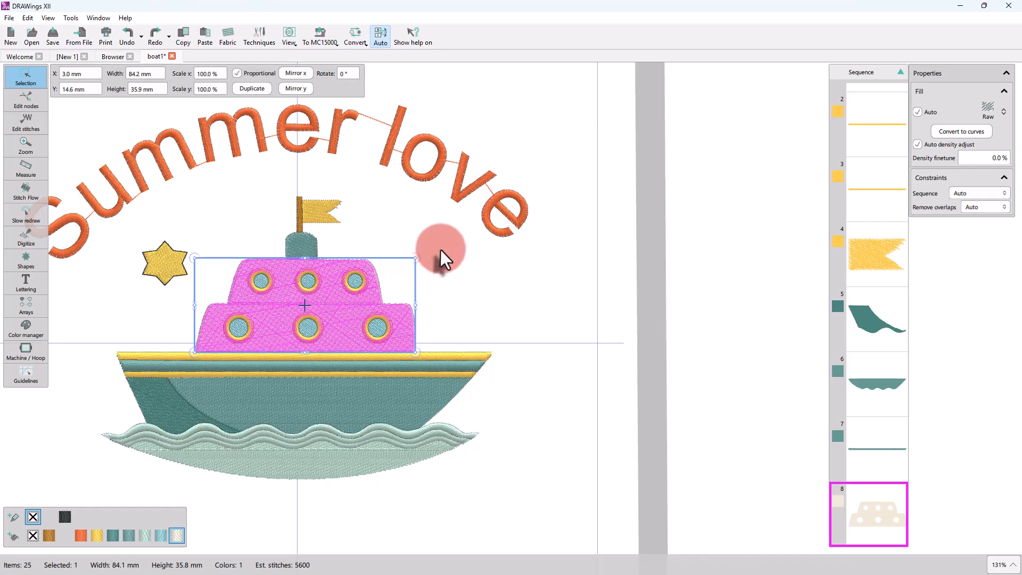
Select the cabin with its portholes and try enlarging them proportionally to about 95 mm and 104 mm wide, undoing each resize.
{"action": "left_click_drag", "start_coordinate": [440, 253], "coordinate": [173, 369]}
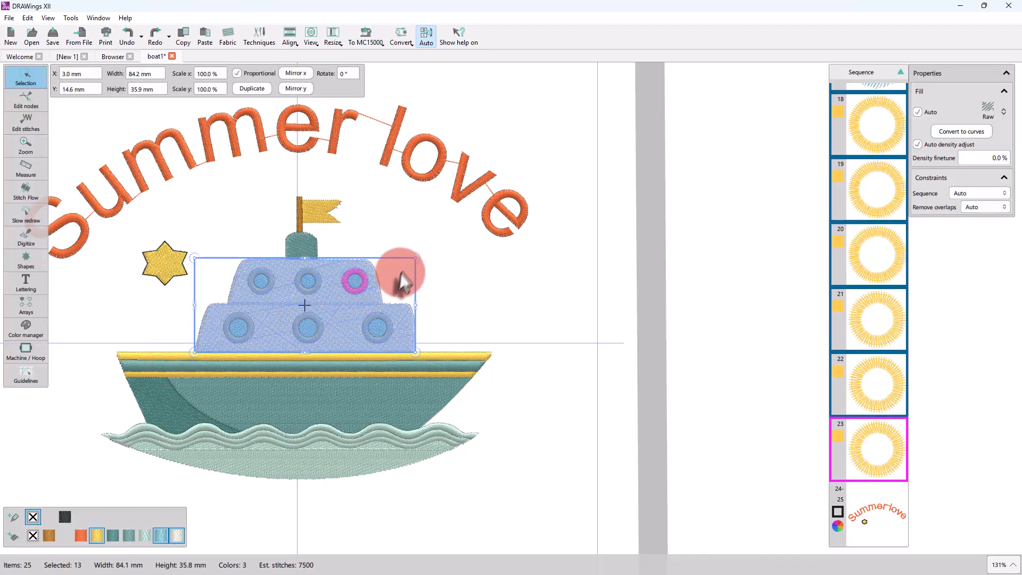
{"action": "left_click_drag", "start_coordinate": [415, 259], "coordinate": [443, 247]}
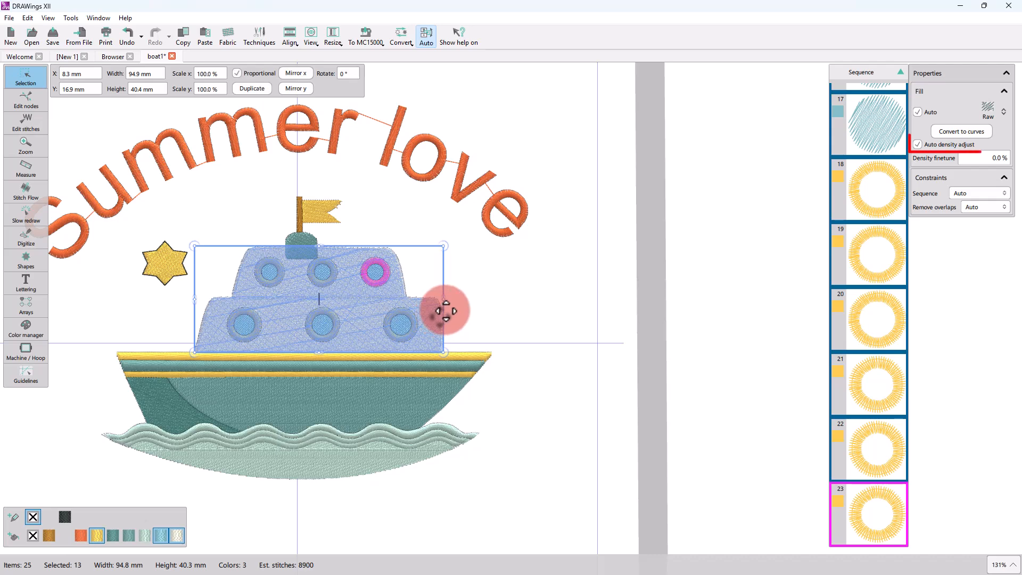
{"action": "key", "text": "ctrl+z"}
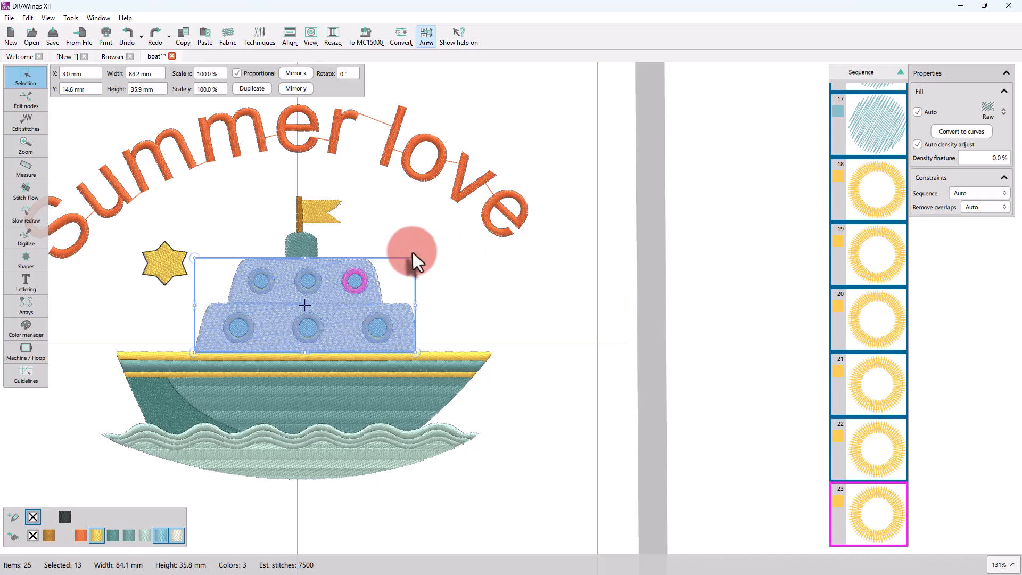
{"action": "left_click_drag", "start_coordinate": [415, 258], "coordinate": [471, 249]}
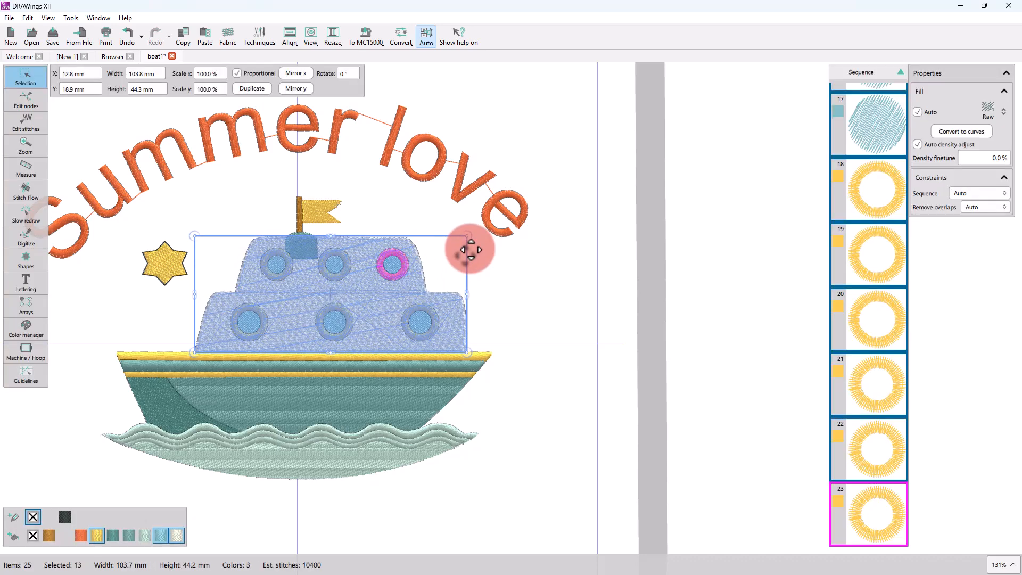
{"action": "key", "text": "ctrl+z"}
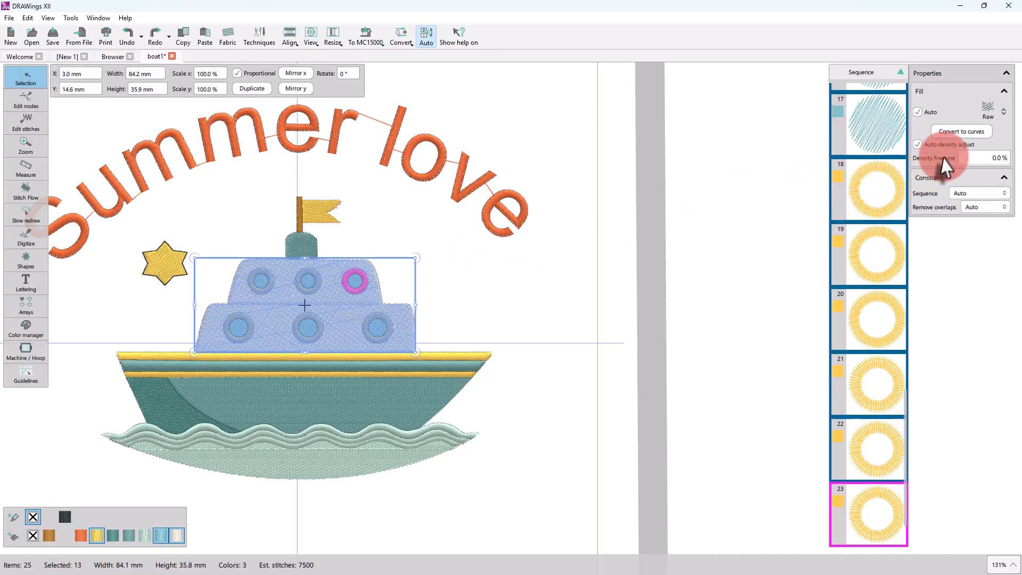
Try enlarging the cabin and portholes to about 114 mm wide with auto density adjust turned off, and undo the changes.
{"action": "left_click", "coordinate": [949, 147]}
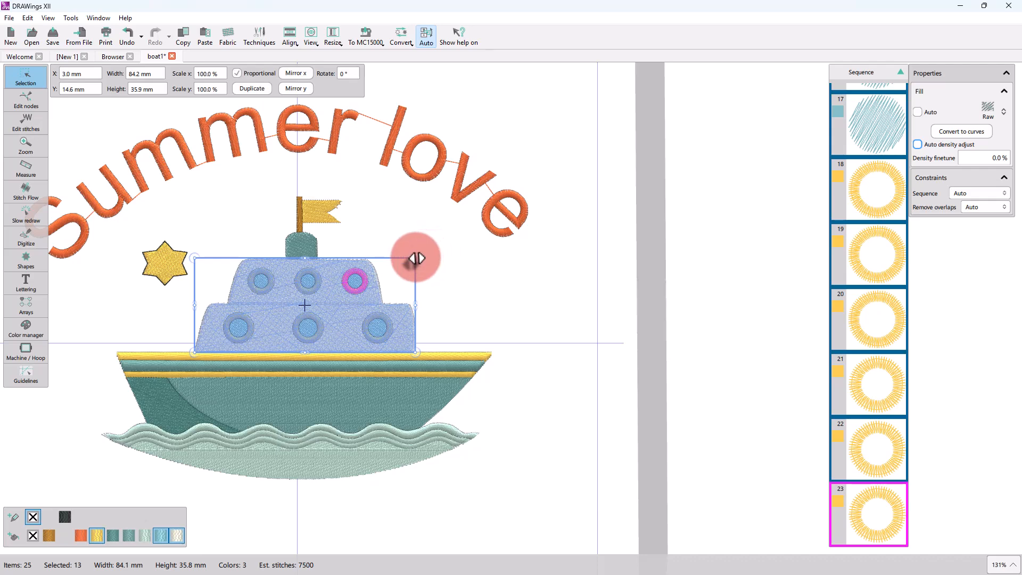
{"action": "left_click_drag", "start_coordinate": [418, 259], "coordinate": [494, 224]}
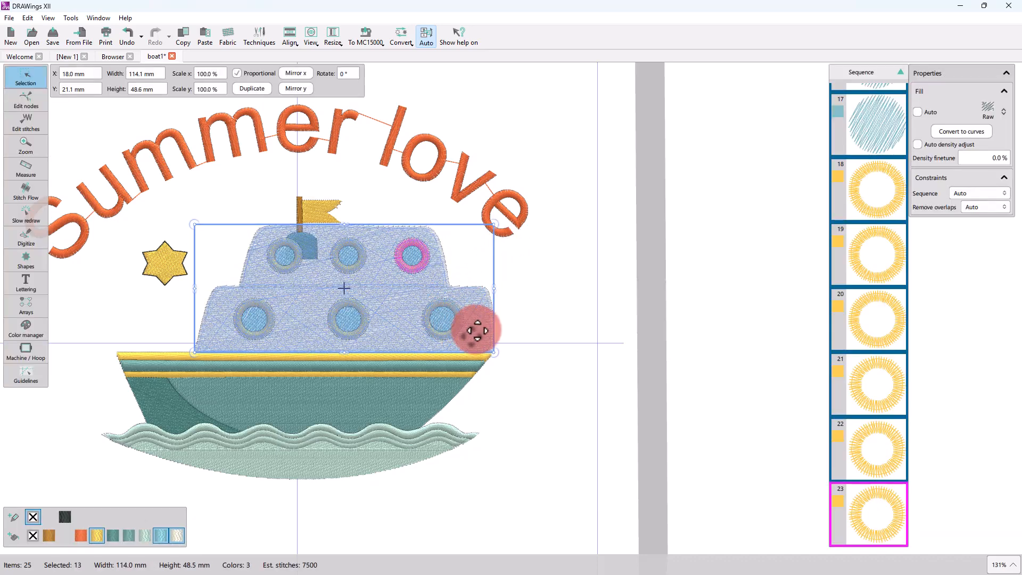
{"action": "left_click", "coordinate": [516, 314]}
{"action": "left_click", "coordinate": [434, 293]}
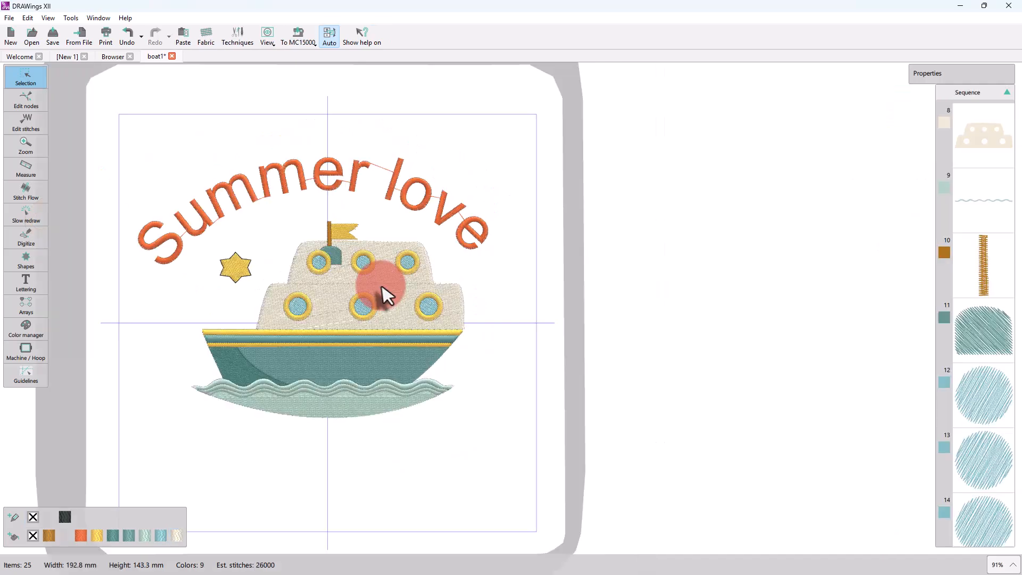
{"action": "left_click", "coordinate": [382, 288]}
{"action": "left_click", "coordinate": [487, 351]}
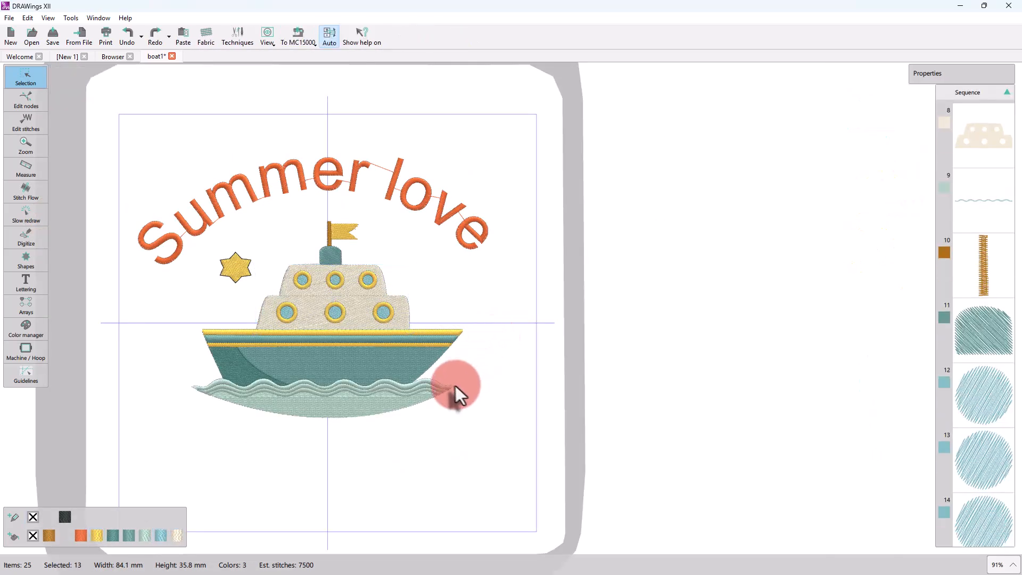
Select the large lighter teal hull section and convert it to curves.
{"action": "left_click", "coordinate": [416, 362]}
{"action": "scroll", "coordinate": [308, 365], "scroll_direction": "up", "scroll_amount": 5}
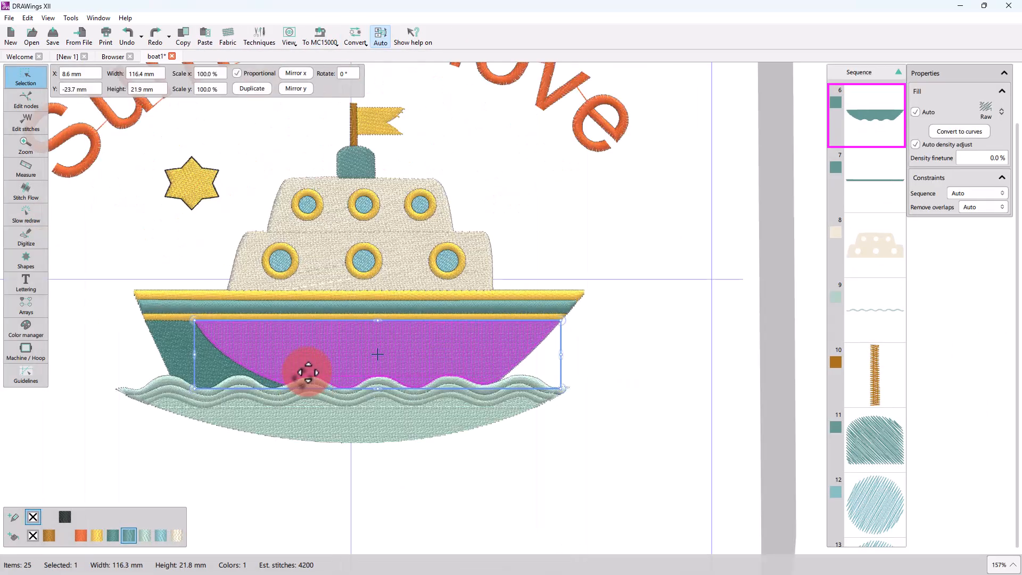
{"action": "scroll", "coordinate": [313, 361], "scroll_direction": "down", "scroll_amount": 1}
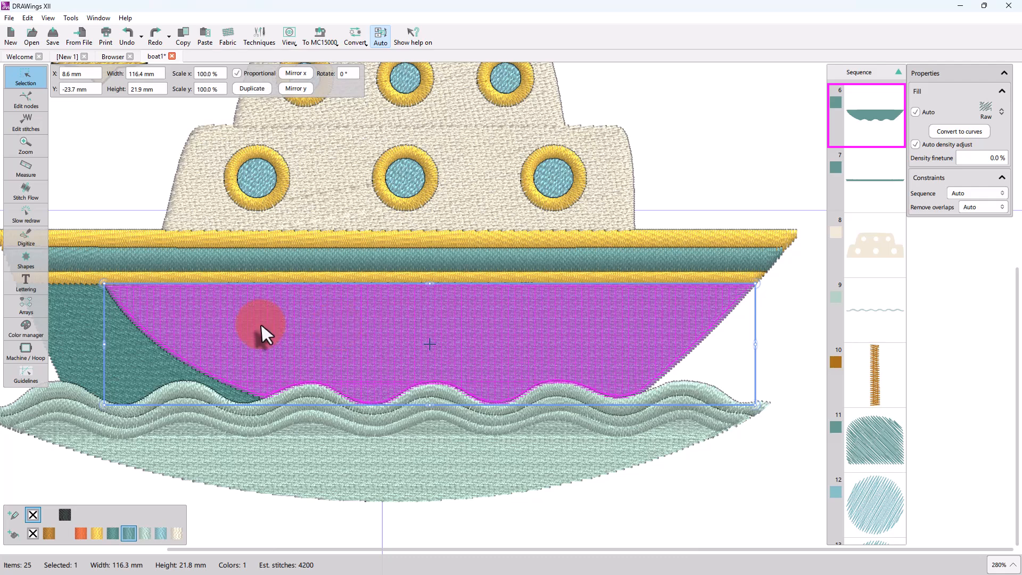
{"action": "left_click", "coordinate": [354, 42]}
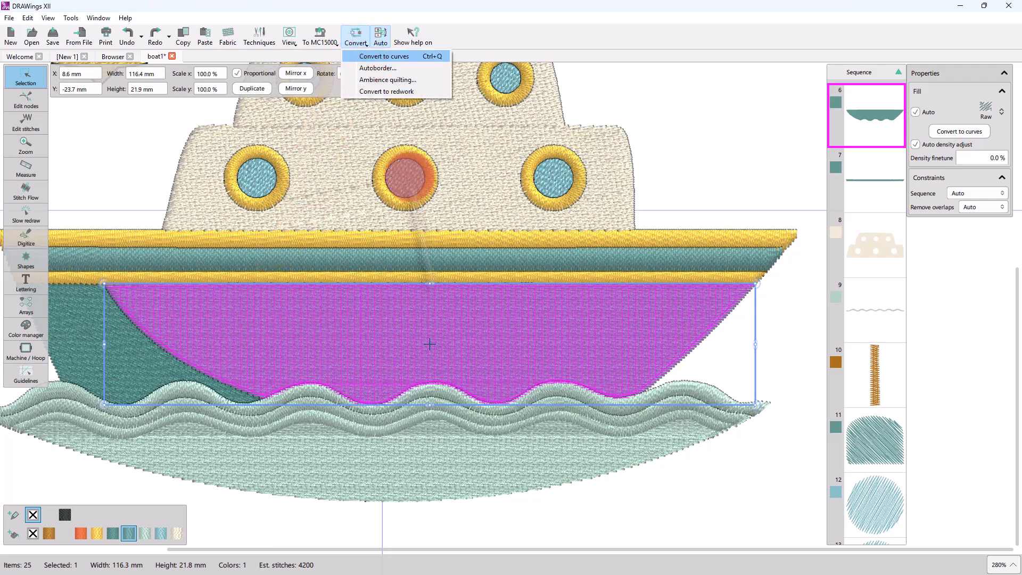
{"action": "left_click", "coordinate": [416, 344]}
{"action": "right_click", "coordinate": [343, 343]}
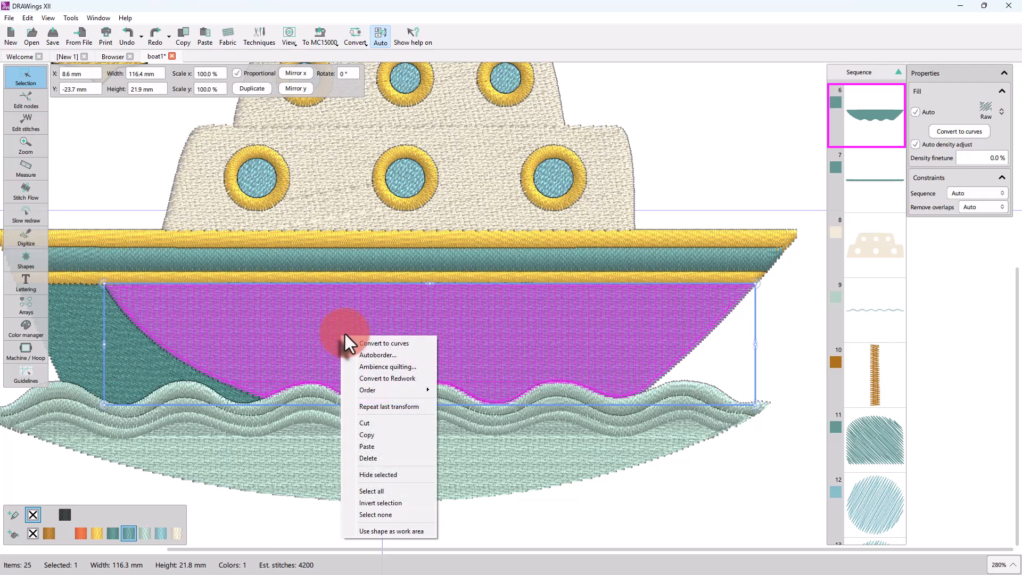
{"action": "left_click", "coordinate": [362, 343]}
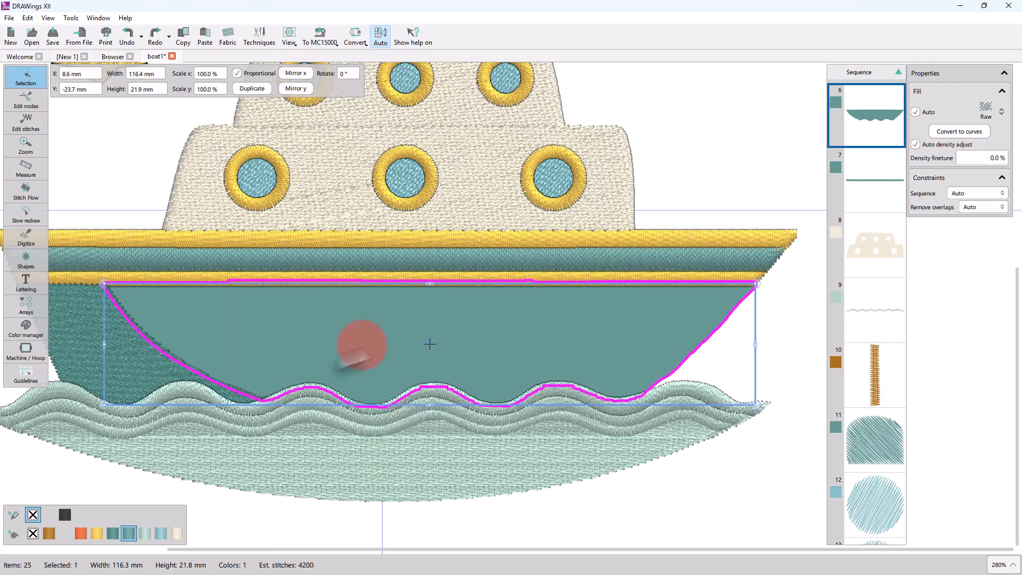
Check the converted hull section's nodes and change its fill type to Piping.
{"action": "left_click", "coordinate": [24, 102]}
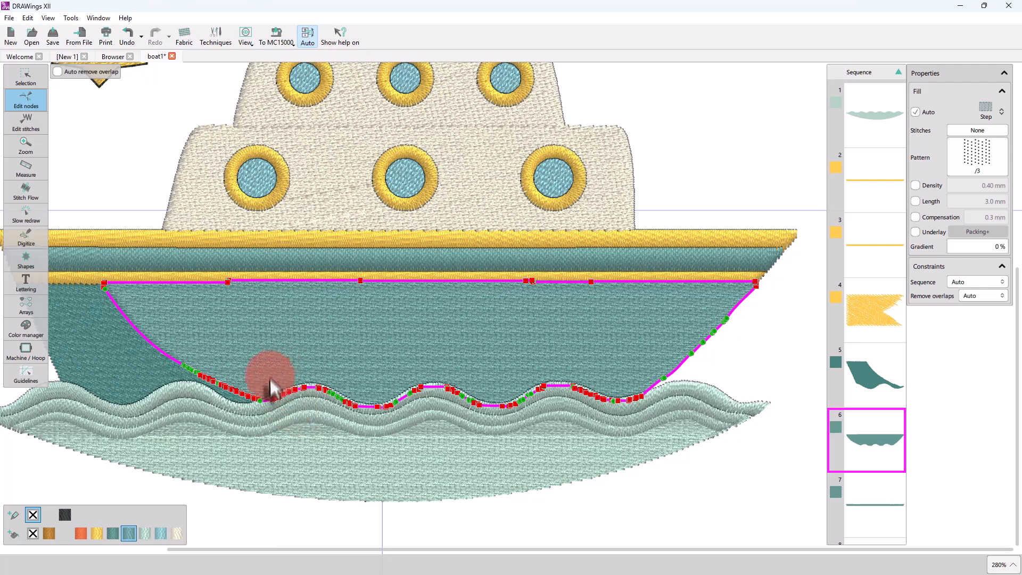
{"action": "left_click", "coordinate": [25, 76]}
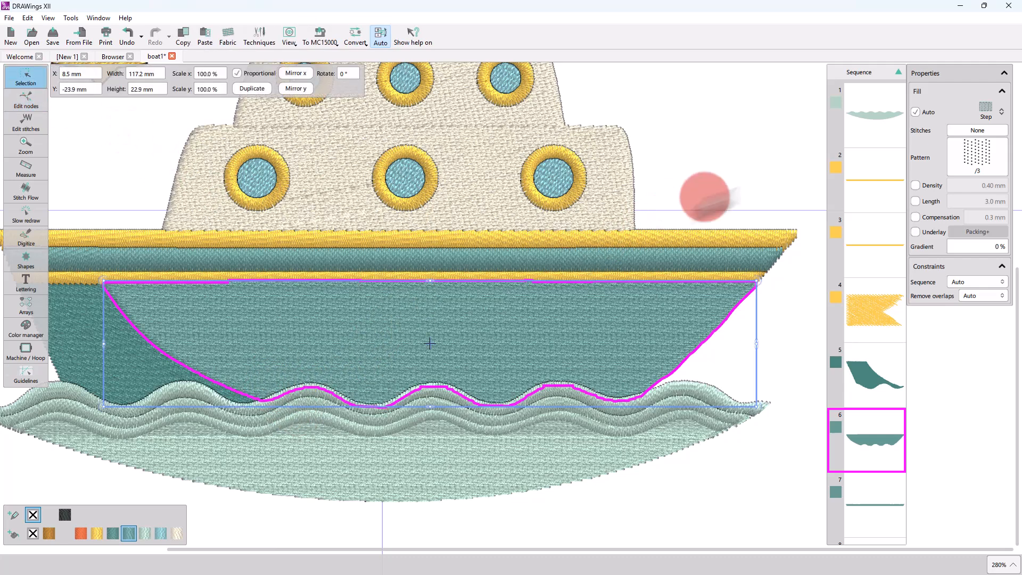
{"action": "left_click", "coordinate": [992, 109]}
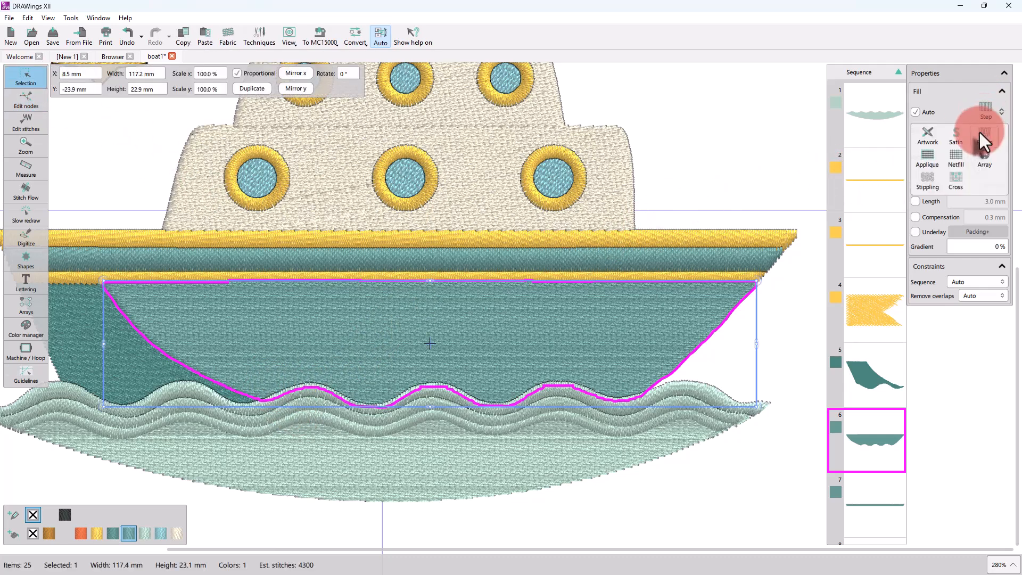
{"action": "left_click", "coordinate": [982, 135]}
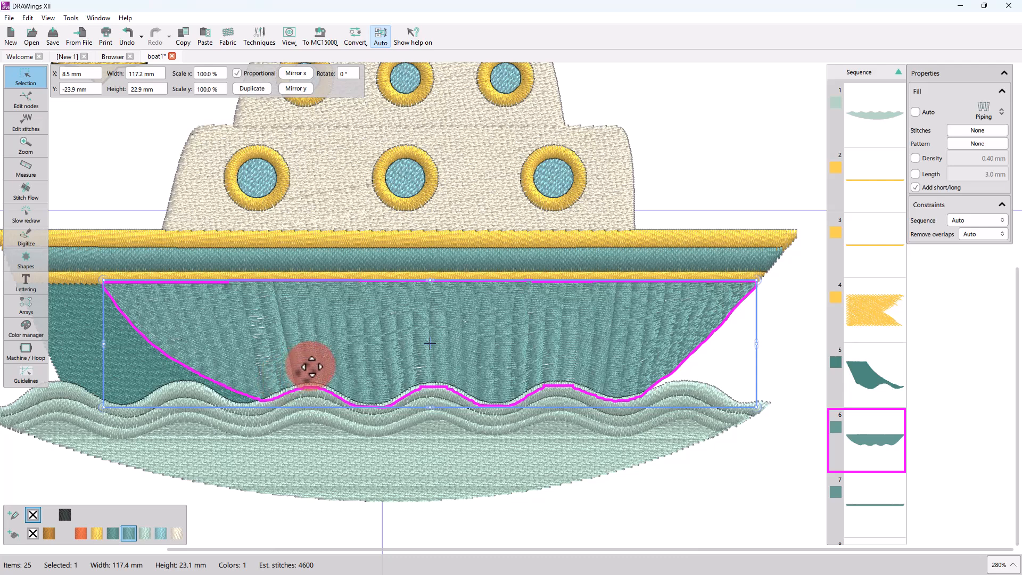
Delete the intermediate nodes along the hull section's upper edge, keeping the corner nodes.
{"action": "left_click", "coordinate": [25, 100]}
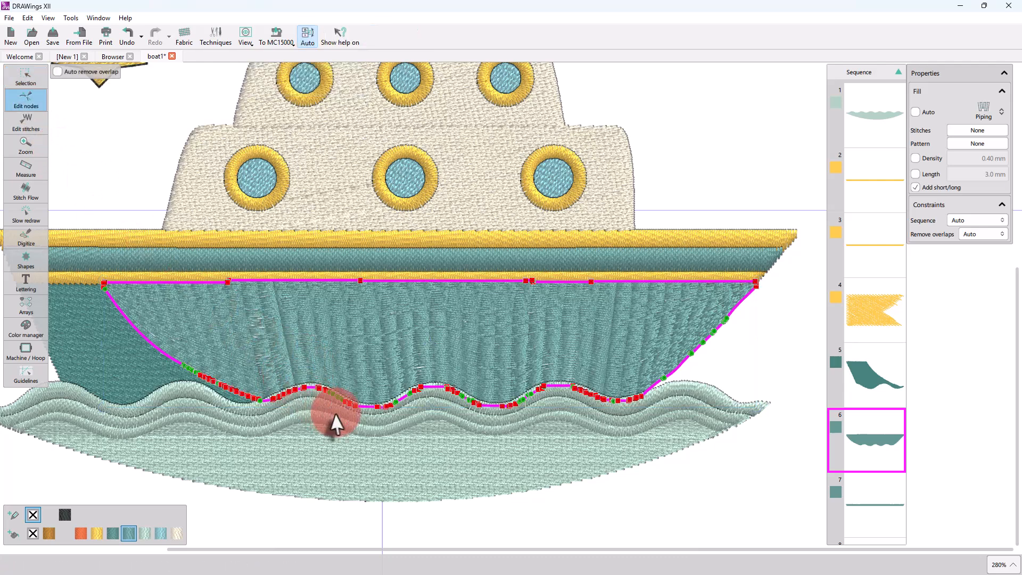
{"action": "left_click_drag", "start_coordinate": [205, 263], "coordinate": [612, 351]}
{"action": "key", "text": "Delete"}
{"action": "left_click", "coordinate": [460, 319]}
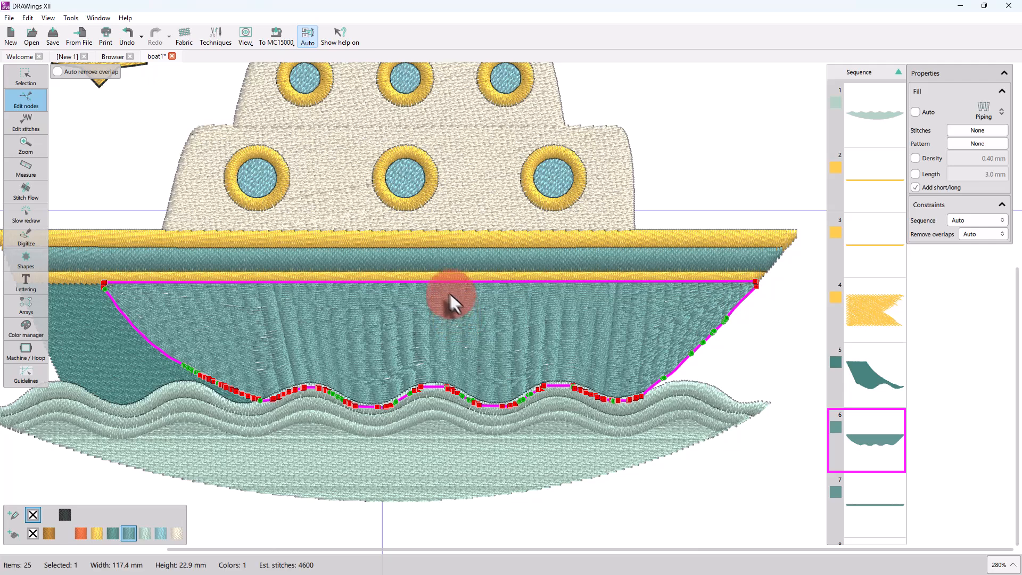
Bend the hull section's straight upper edge slightly downward between its two corner nodes, and return to object selection.
{"action": "left_click_drag", "start_coordinate": [431, 292], "coordinate": [426, 297]}
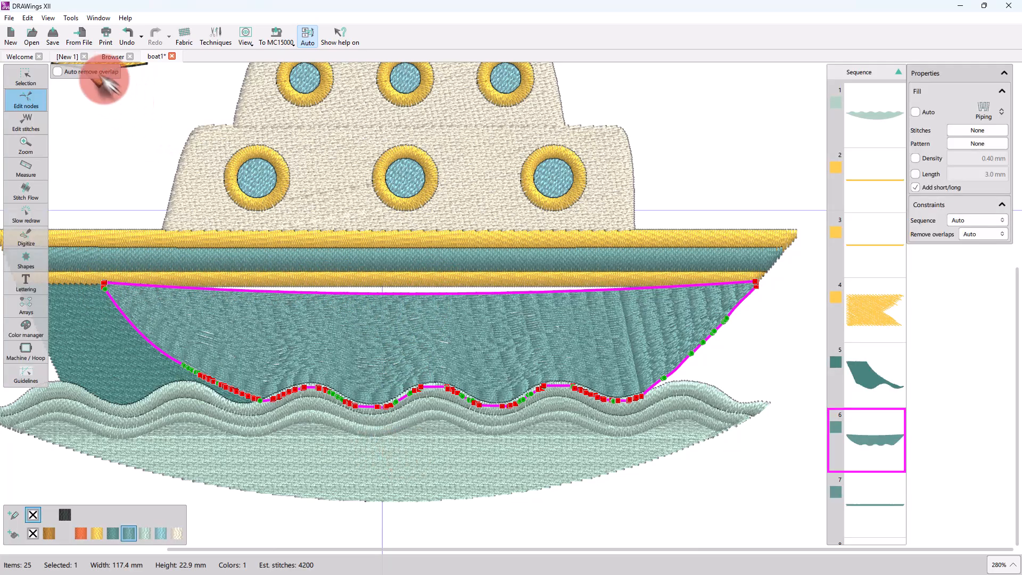
{"action": "left_click", "coordinate": [25, 77]}
{"action": "scroll", "coordinate": [415, 351], "scroll_direction": "down", "scroll_amount": 5}
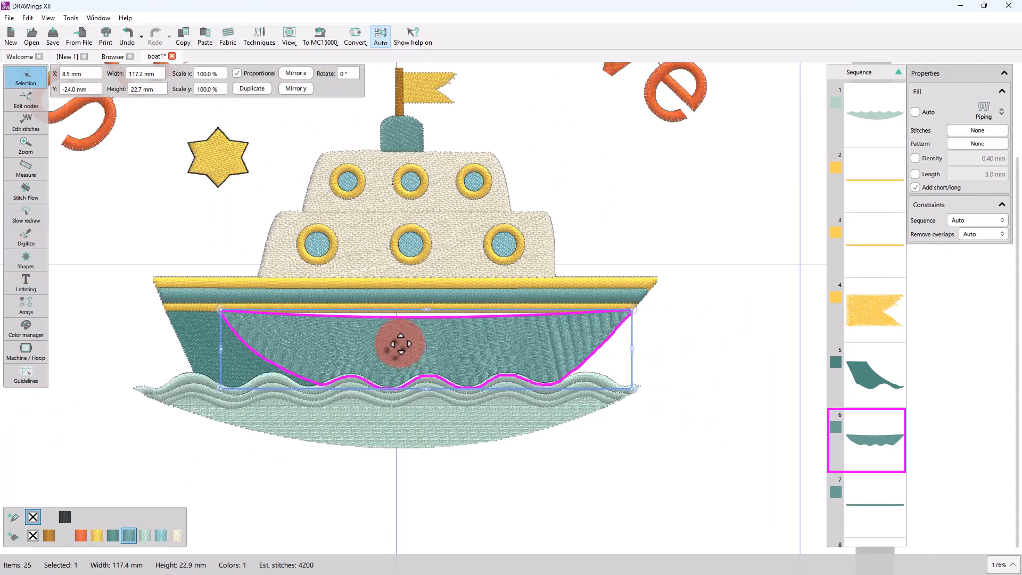
Select the light green wave section below the hull and convert it to curves.
{"action": "scroll", "coordinate": [409, 394], "scroll_direction": "up", "scroll_amount": 5}
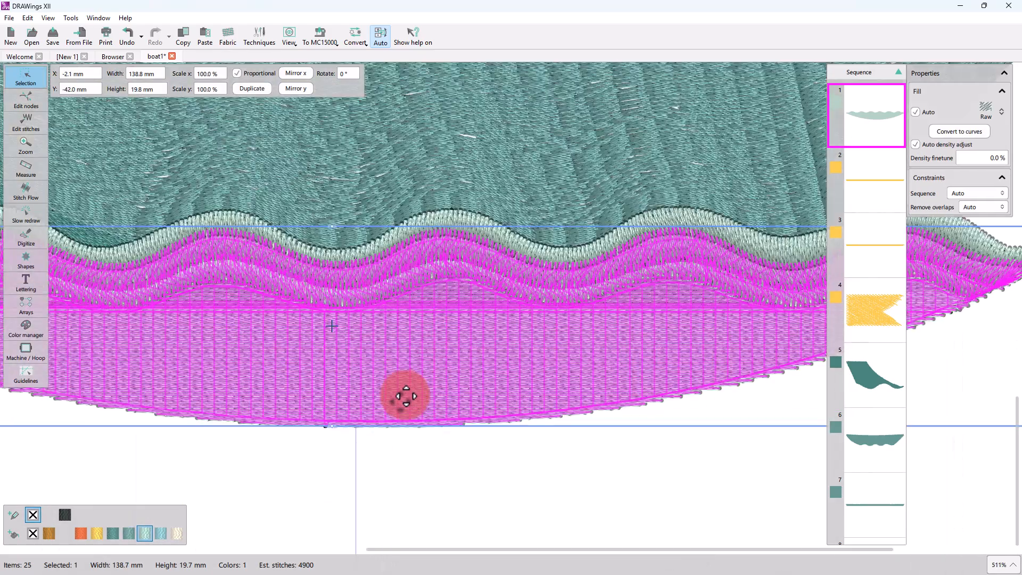
{"action": "right_click", "coordinate": [366, 345]}
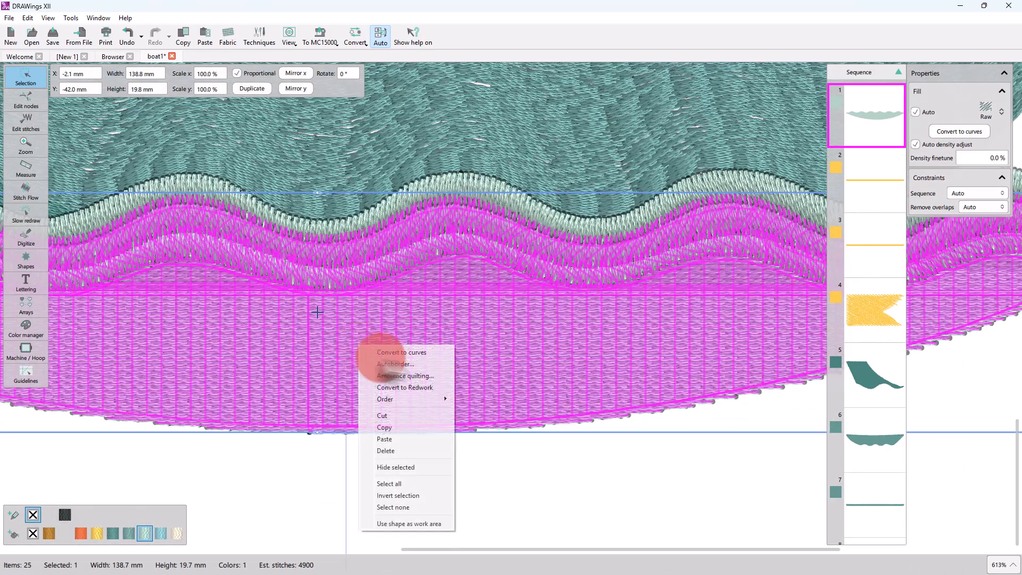
{"action": "left_click", "coordinate": [409, 353]}
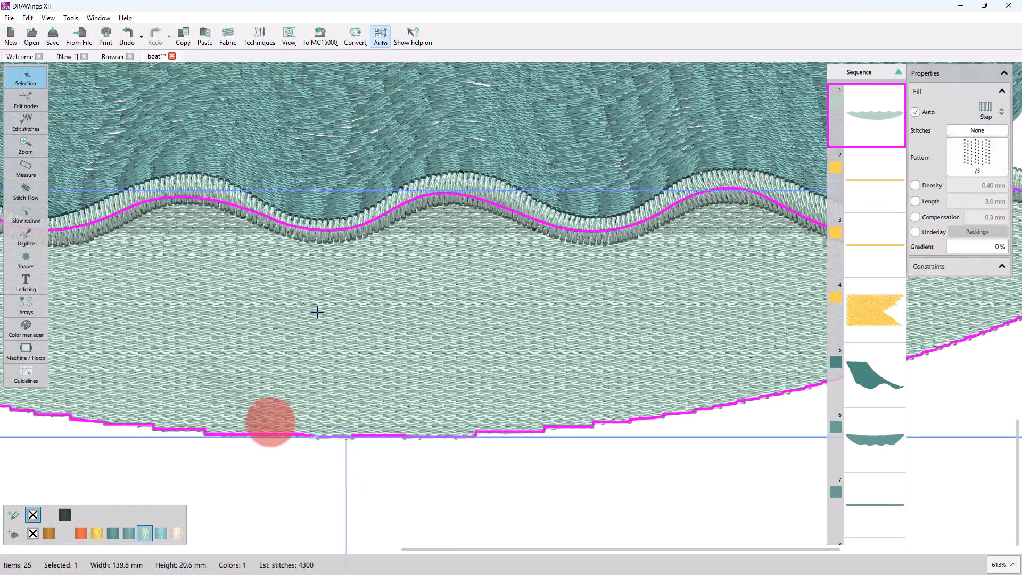
Select the nodes along the wave section's lower edge, smooth them at level 1, and clear the node selection.
{"action": "left_click", "coordinate": [27, 99]}
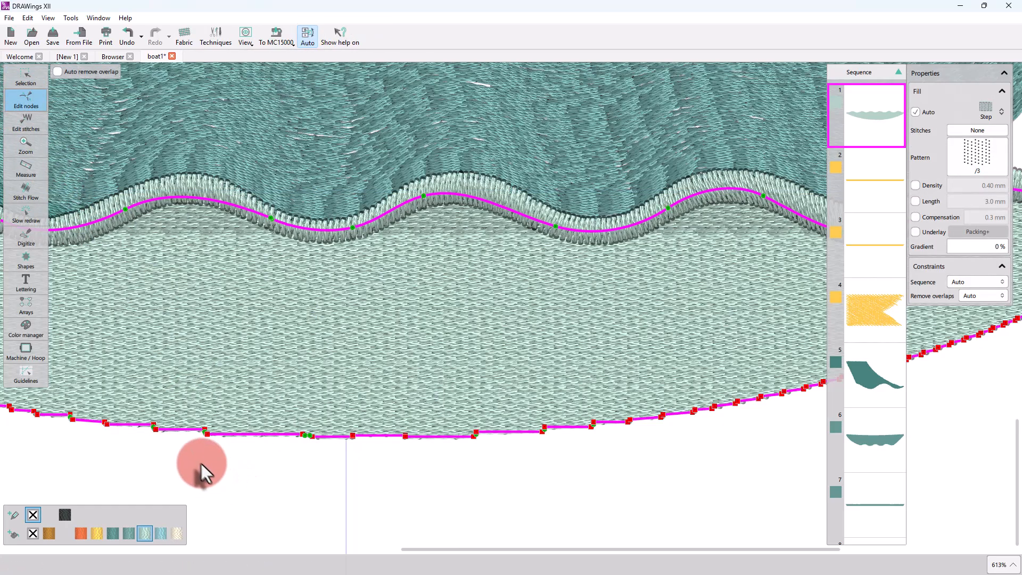
{"action": "scroll", "coordinate": [469, 471], "scroll_direction": "down", "scroll_amount": 2}
{"action": "scroll", "coordinate": [468, 471], "scroll_direction": "down", "scroll_amount": 1}
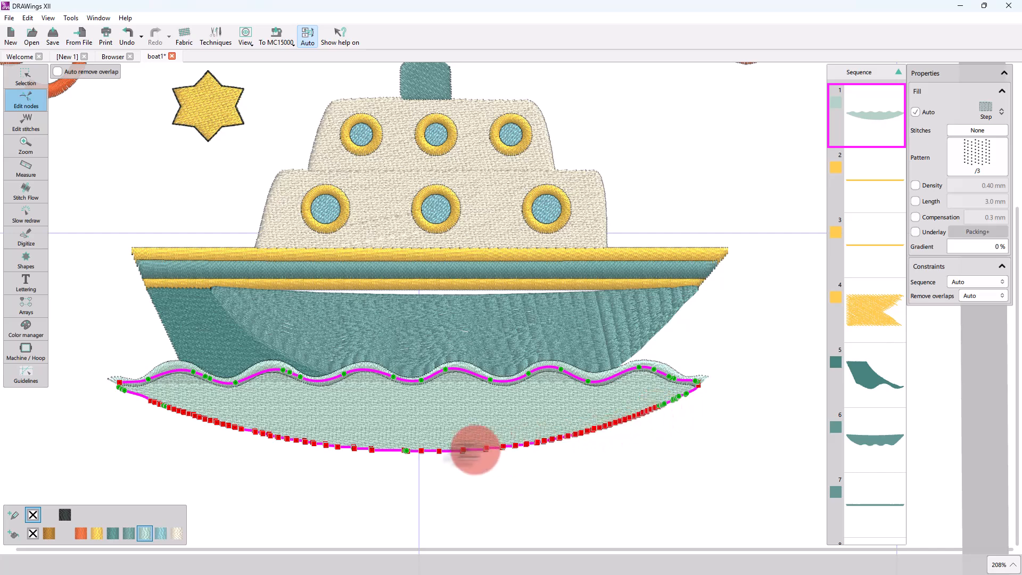
{"action": "left_click_drag", "start_coordinate": [173, 406], "coordinate": [623, 500]}
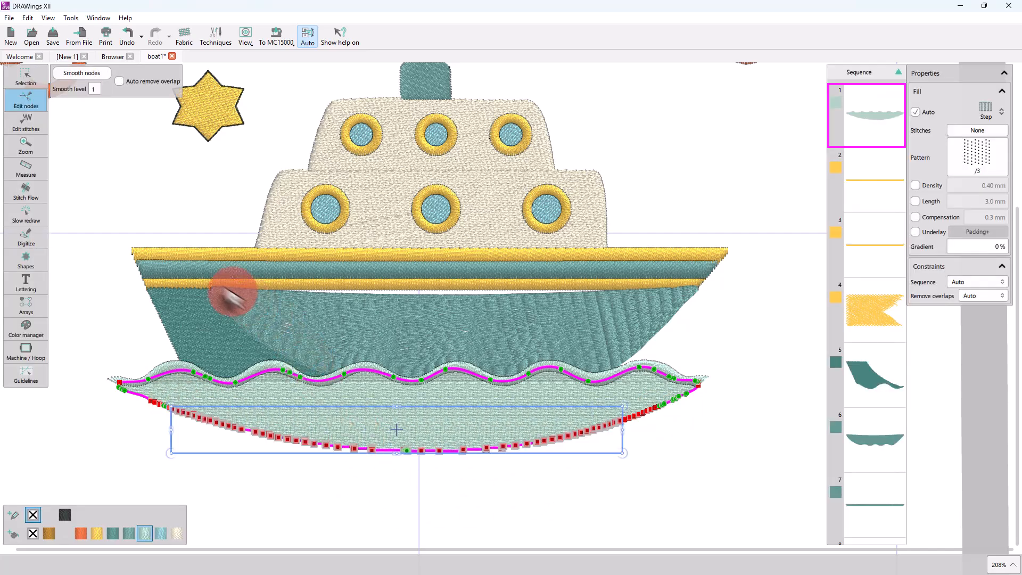
{"action": "left_click", "coordinate": [80, 74]}
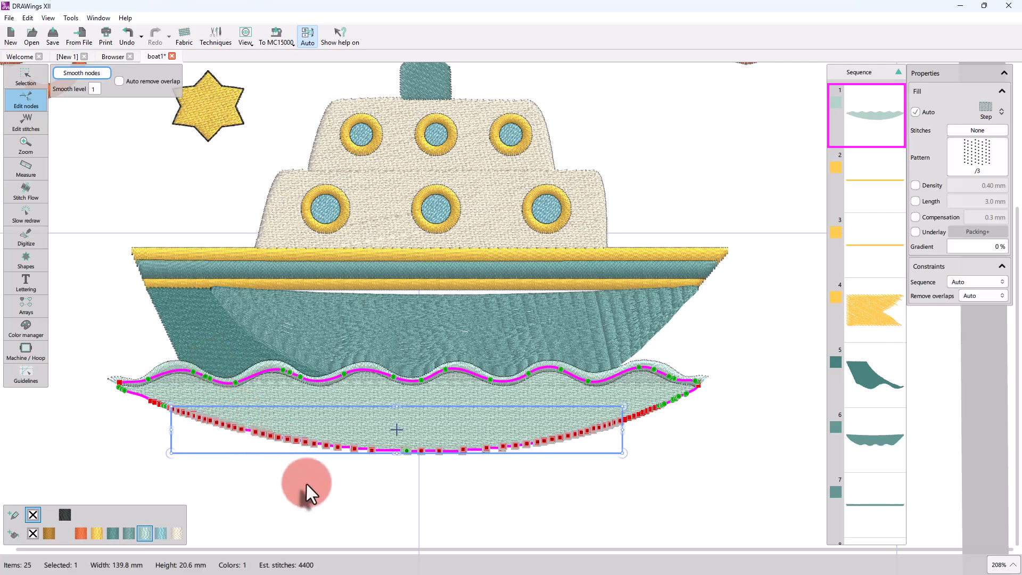
{"action": "left_click", "coordinate": [342, 505]}
Bend one short segment of the wave section's jagged lower edge into a slight curve.
{"action": "scroll", "coordinate": [337, 468], "scroll_direction": "up", "scroll_amount": 3}
{"action": "scroll", "coordinate": [331, 445], "scroll_direction": "up", "scroll_amount": 2}
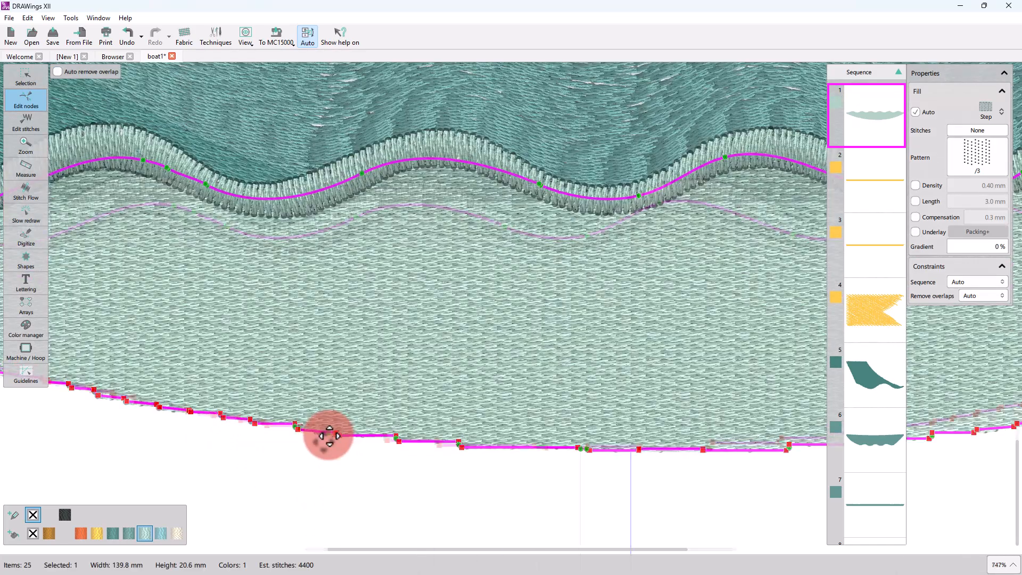
{"action": "left_click", "coordinate": [342, 441]}
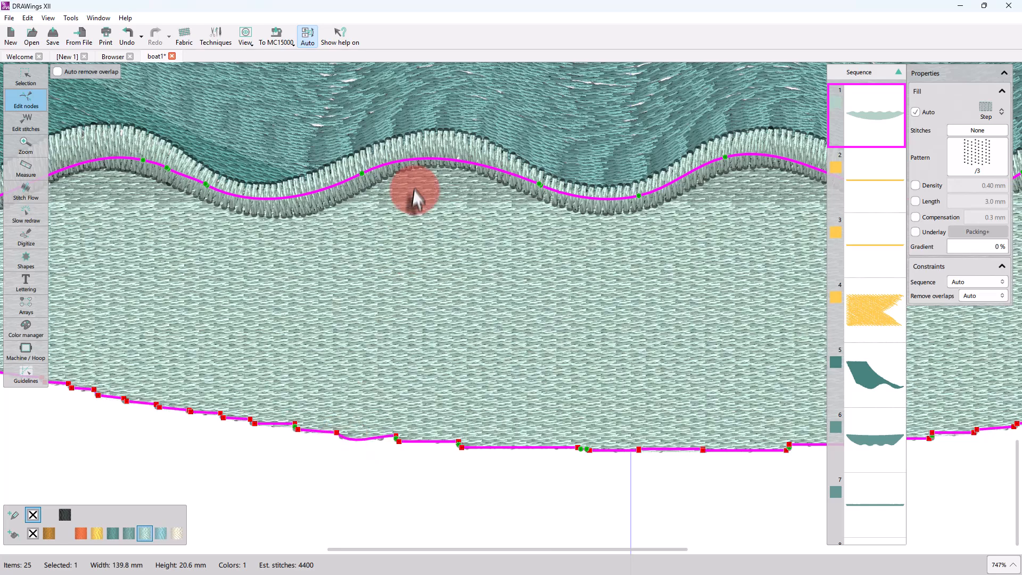
Open the butterfly design KA_1_07.jef from the design browser and convert its raw stitch object to curves.
{"action": "left_click", "coordinate": [102, 58]}
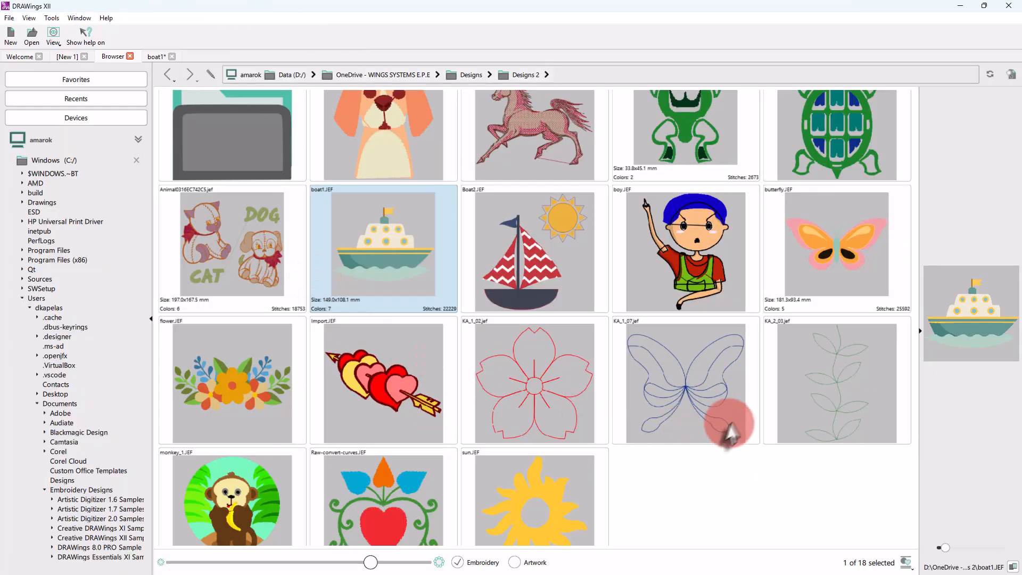
{"action": "double_click", "coordinate": [685, 394]}
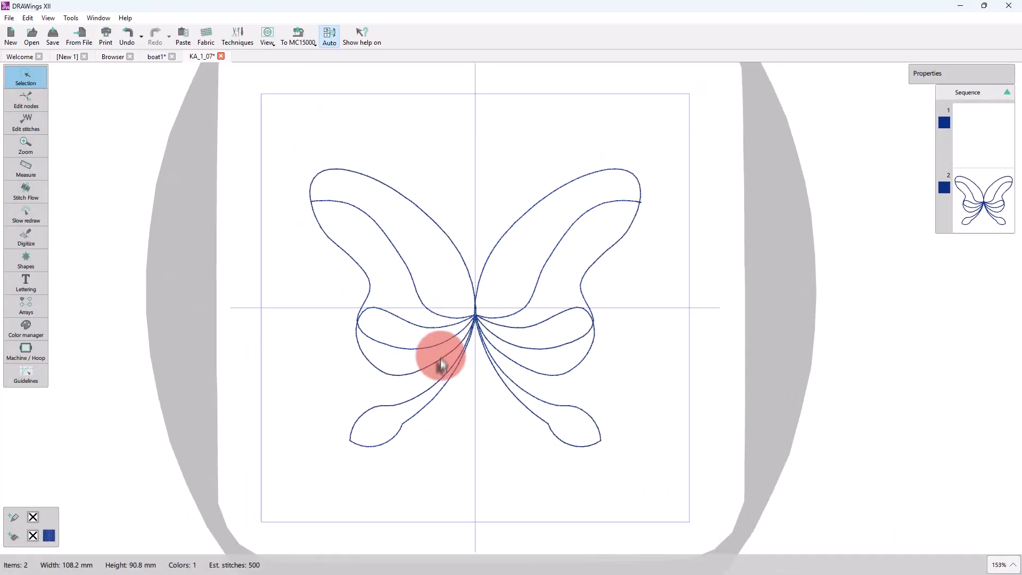
{"action": "left_click", "coordinate": [441, 364]}
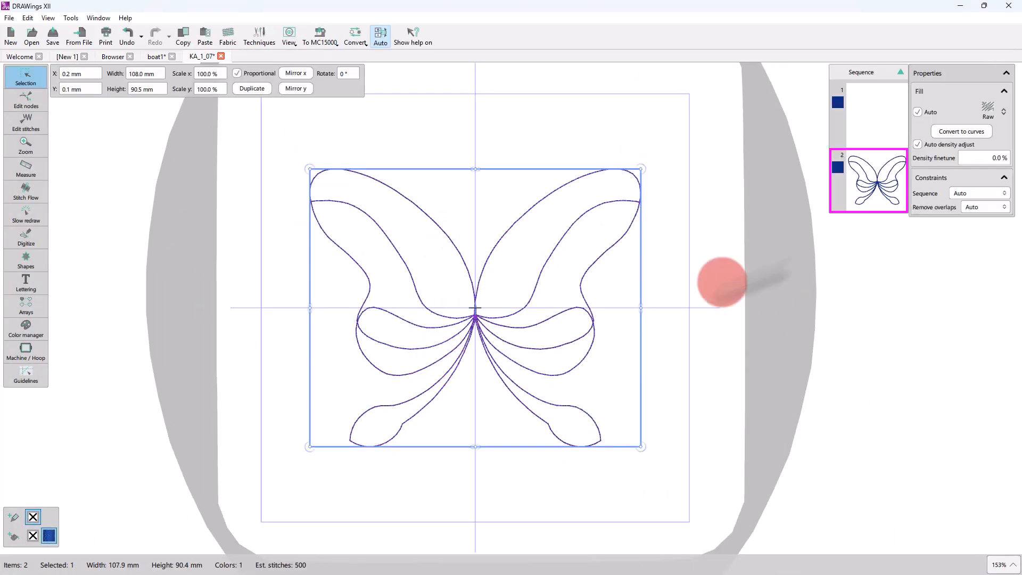
{"action": "left_click", "coordinate": [982, 129]}
Try a satin outline on the butterfly and switch the outline type back to Running.
{"action": "left_click", "coordinate": [980, 160]}
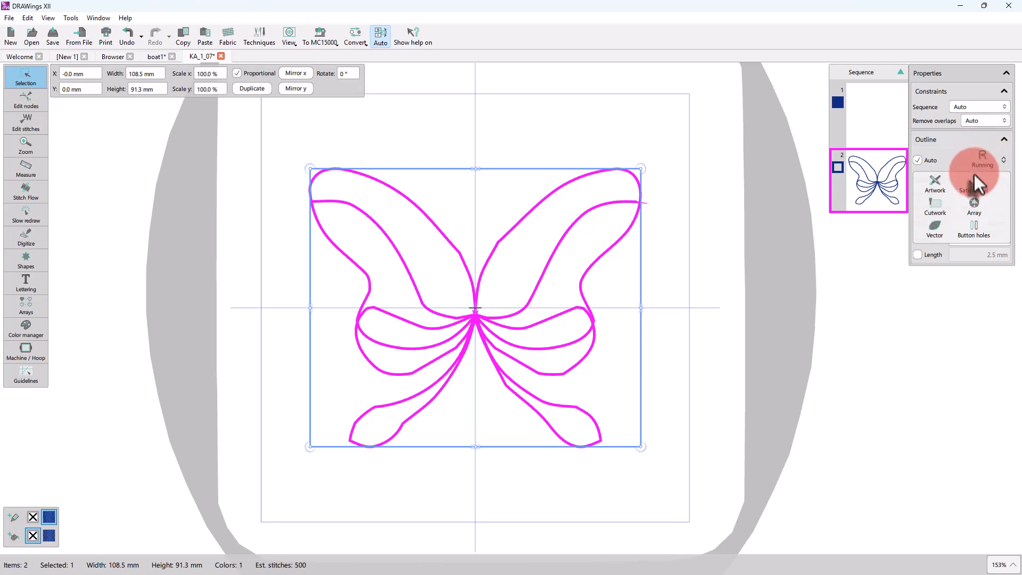
{"action": "left_click", "coordinate": [975, 186]}
{"action": "left_click", "coordinate": [986, 160]}
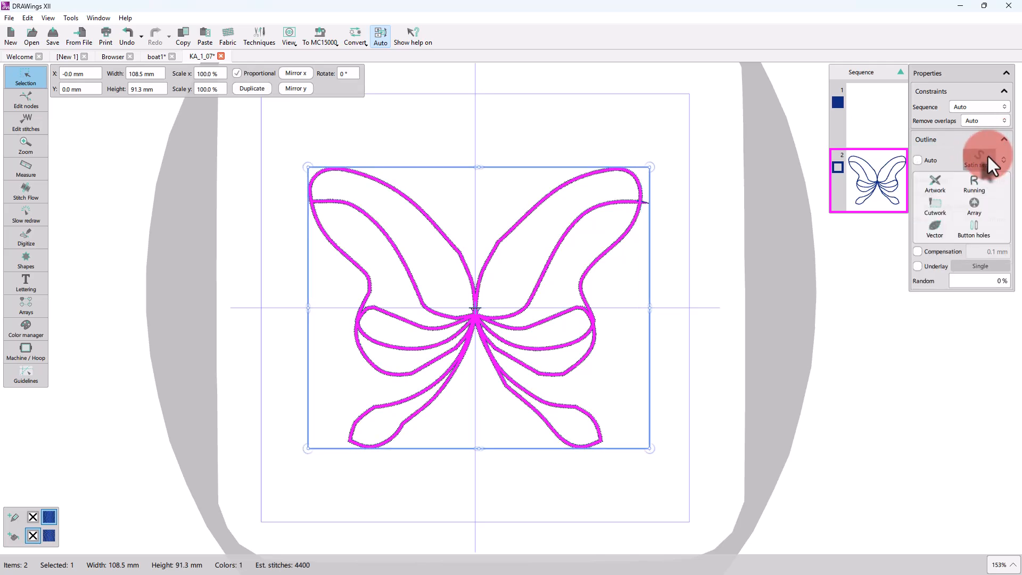
{"action": "left_click", "coordinate": [979, 181]}
Apply stitch pattern 02 to the butterfly's running outline and deselect the butterfly.
{"action": "left_click", "coordinate": [977, 201]}
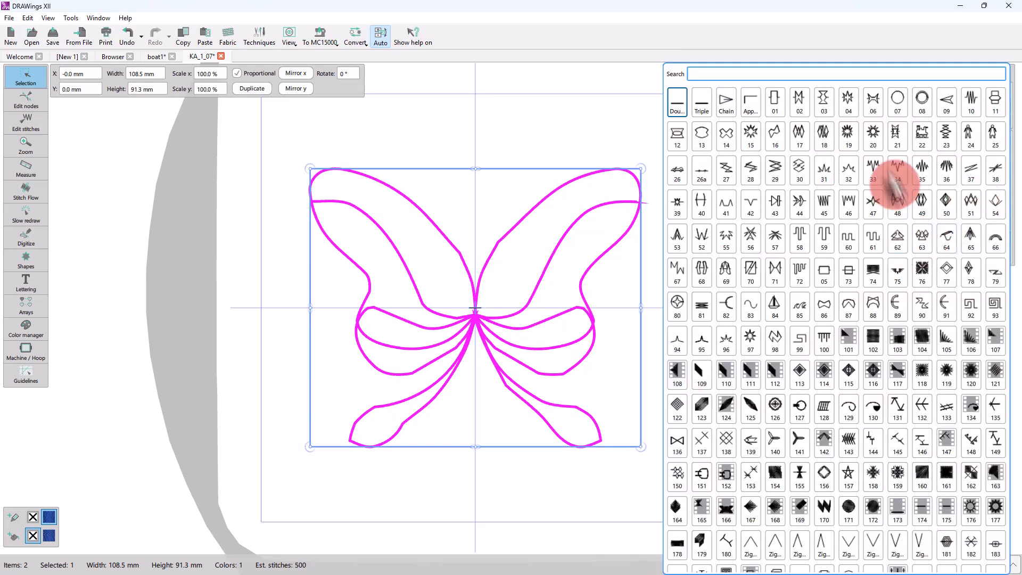
{"action": "left_click", "coordinate": [794, 103]}
{"action": "scroll", "coordinate": [452, 354], "scroll_direction": "up", "scroll_amount": 3}
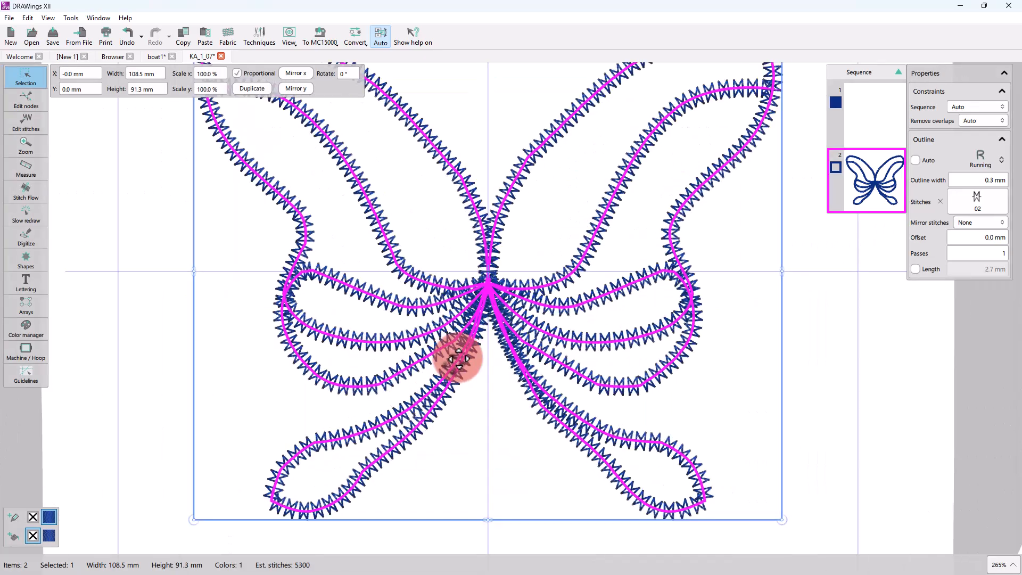
{"action": "scroll", "coordinate": [452, 353], "scroll_direction": "down", "scroll_amount": 2}
{"action": "left_click", "coordinate": [676, 356]}
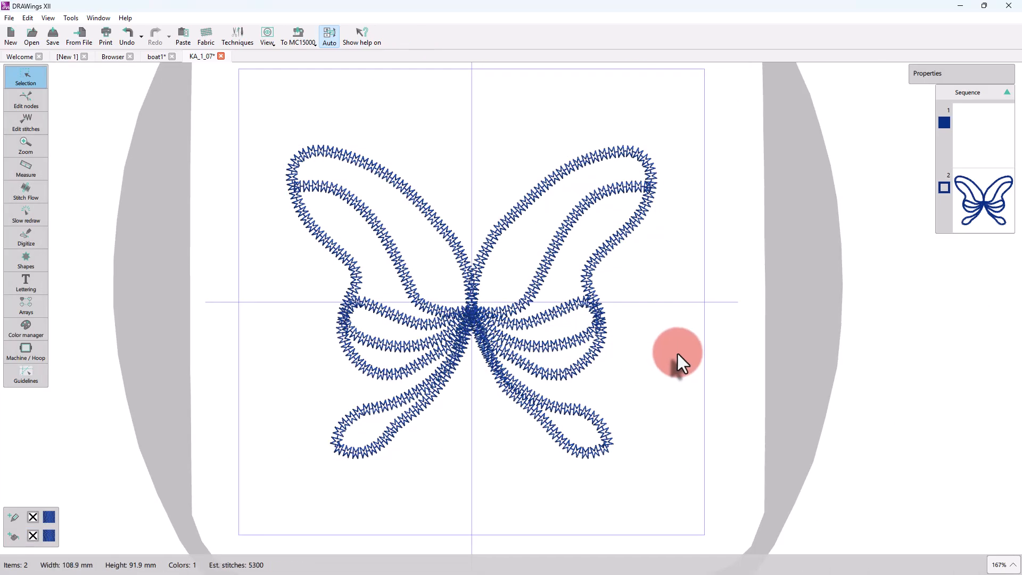